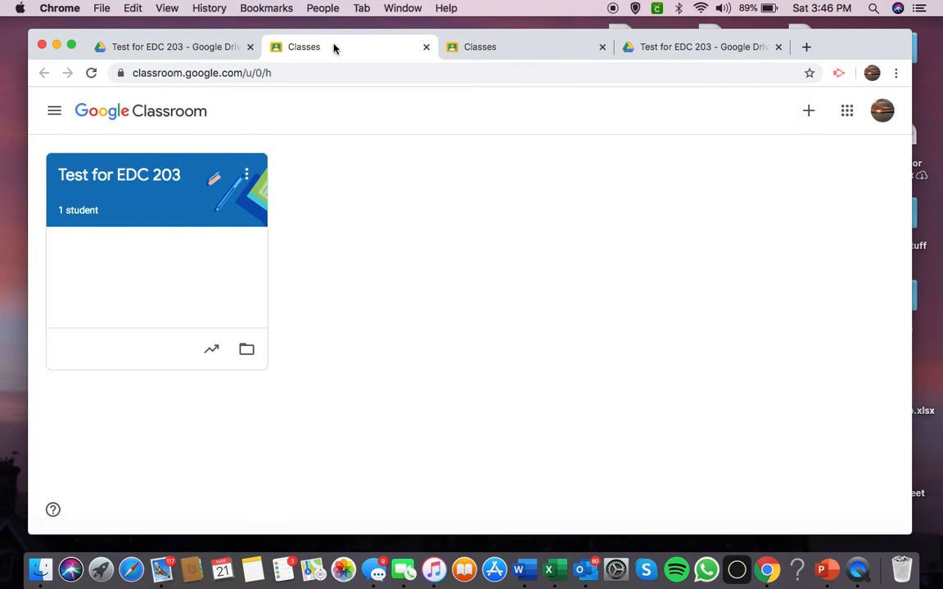
Open Google Classroom from the Google apps list and enter the Test for EDC 203 class.
{"action": "left_click", "coordinate": [846, 110]}
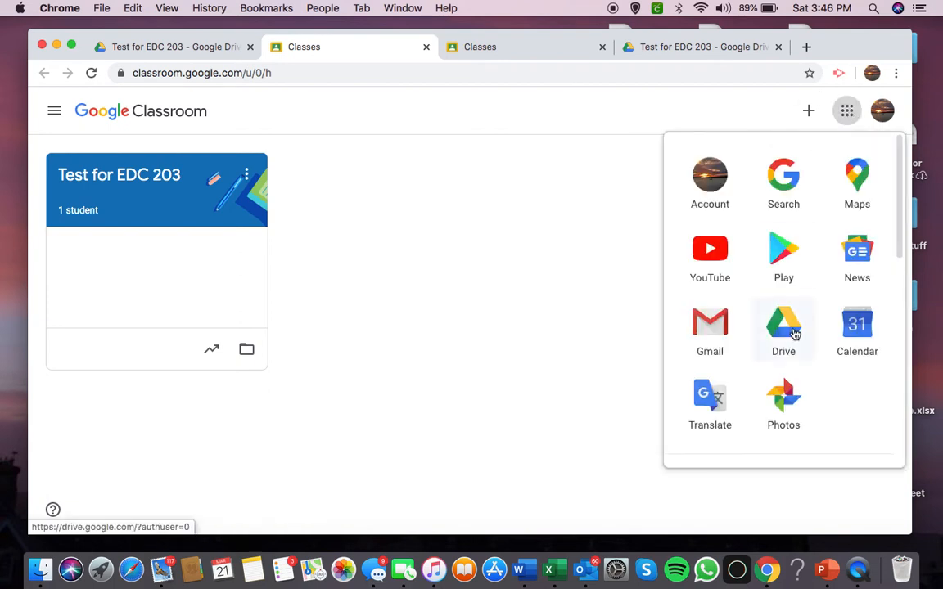
{"action": "scroll", "coordinate": [791, 319], "scroll_direction": "down", "scroll_amount": 5}
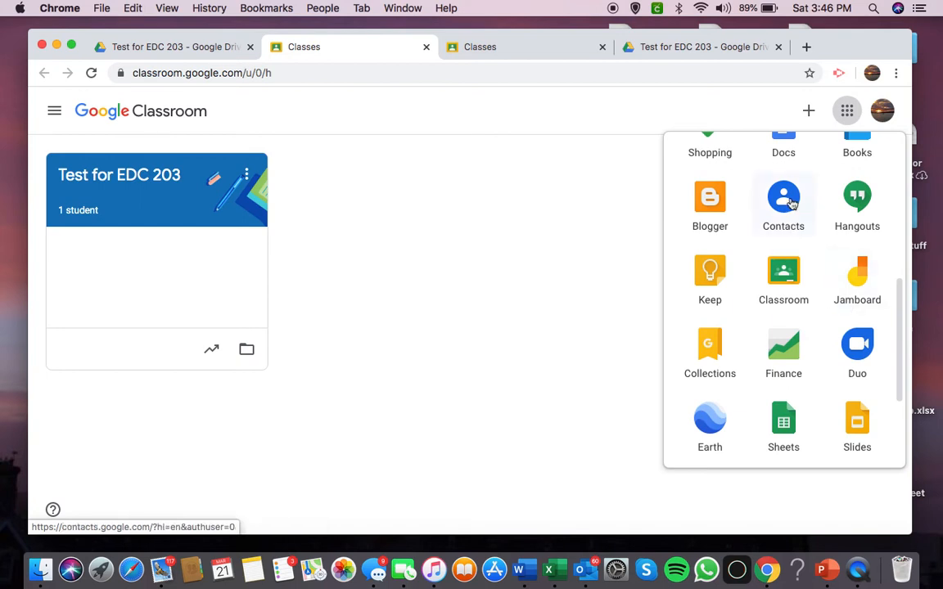
{"action": "left_click", "coordinate": [783, 276]}
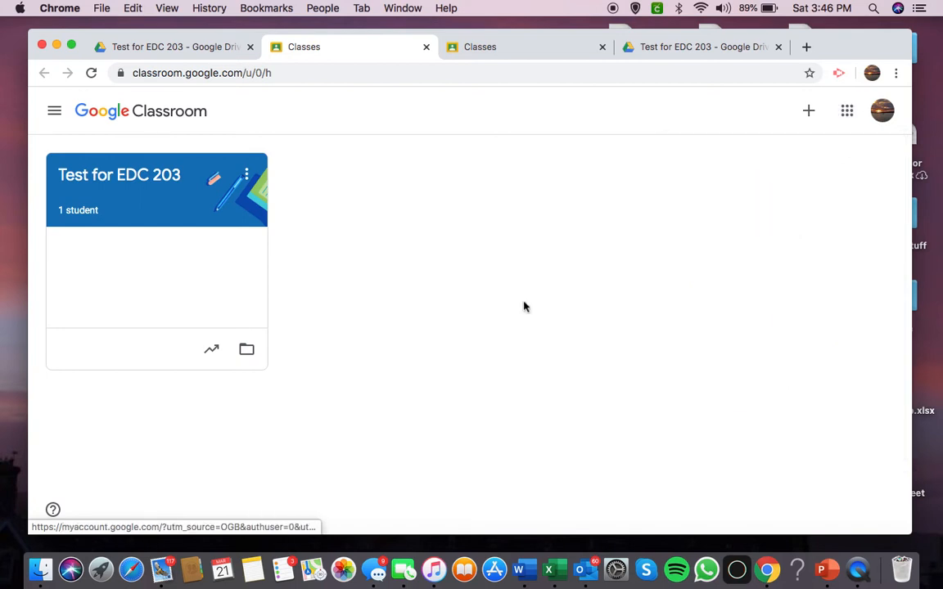
{"action": "left_click", "coordinate": [195, 208]}
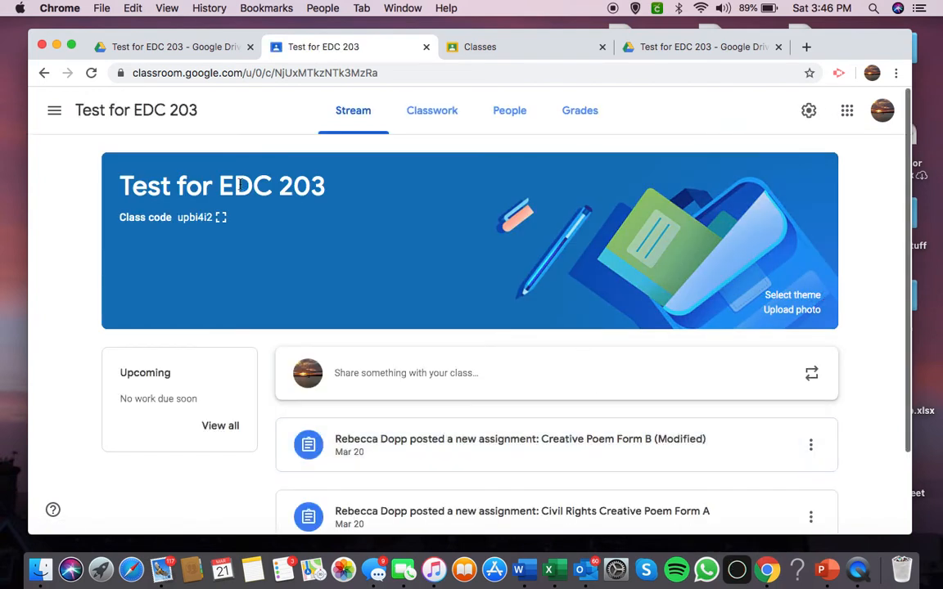
Show the class code enlarged, close it, and look over the class stream.
{"action": "left_click", "coordinate": [209, 218]}
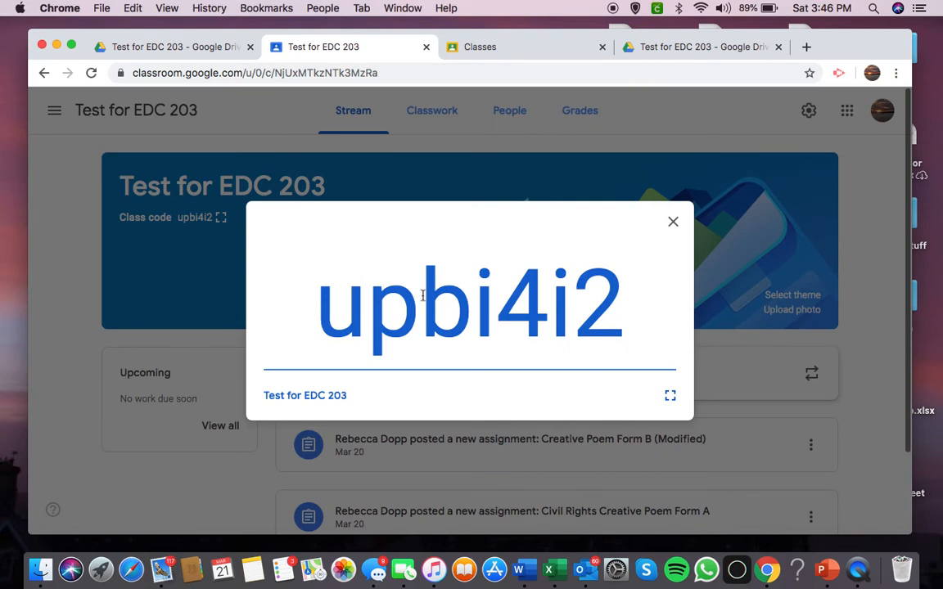
{"action": "left_click", "coordinate": [673, 222]}
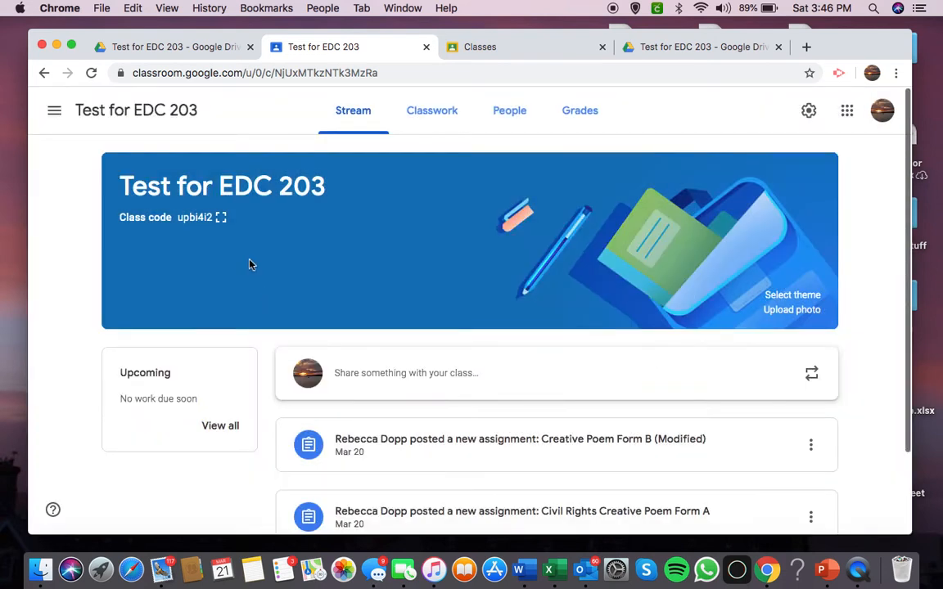
{"action": "scroll", "coordinate": [250, 263], "scroll_direction": "down", "scroll_amount": 3}
{"action": "scroll", "coordinate": [250, 263], "scroll_direction": "up", "scroll_amount": 3}
View Classroom's main navigation menu and the assignment posts in the stream.
{"action": "left_click", "coordinate": [51, 112]}
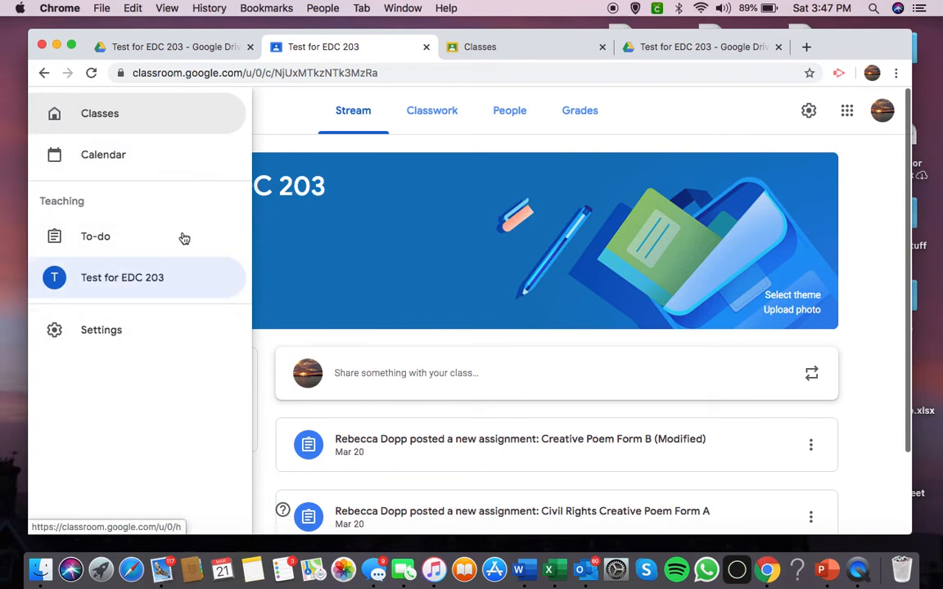
{"action": "left_click", "coordinate": [280, 115]}
{"action": "scroll", "coordinate": [413, 418], "scroll_direction": "down", "scroll_amount": 3}
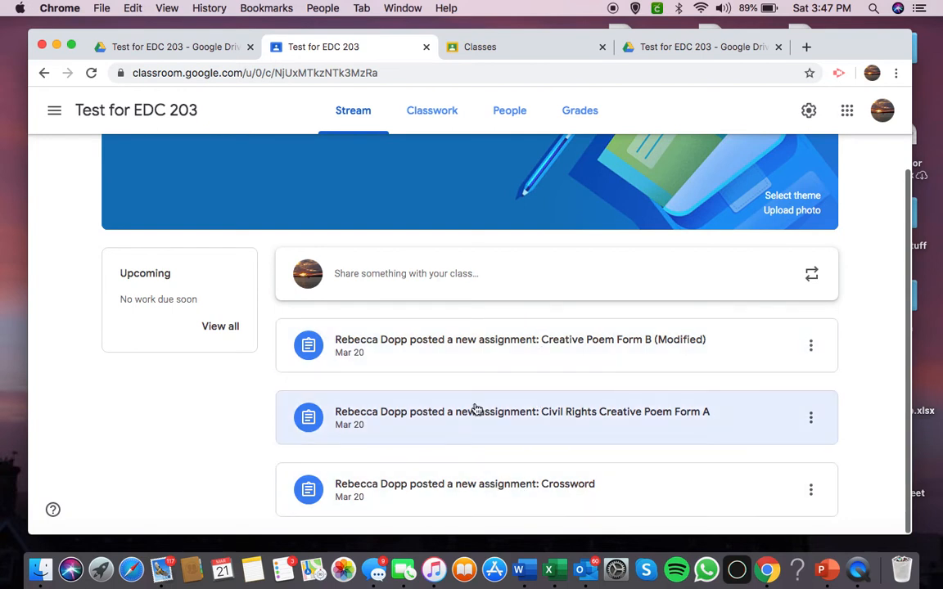
{"action": "scroll", "coordinate": [476, 410], "scroll_direction": "up", "scroll_amount": 3}
Go to the class's Classwork page and review the types of items that can be created.
{"action": "left_click", "coordinate": [435, 119]}
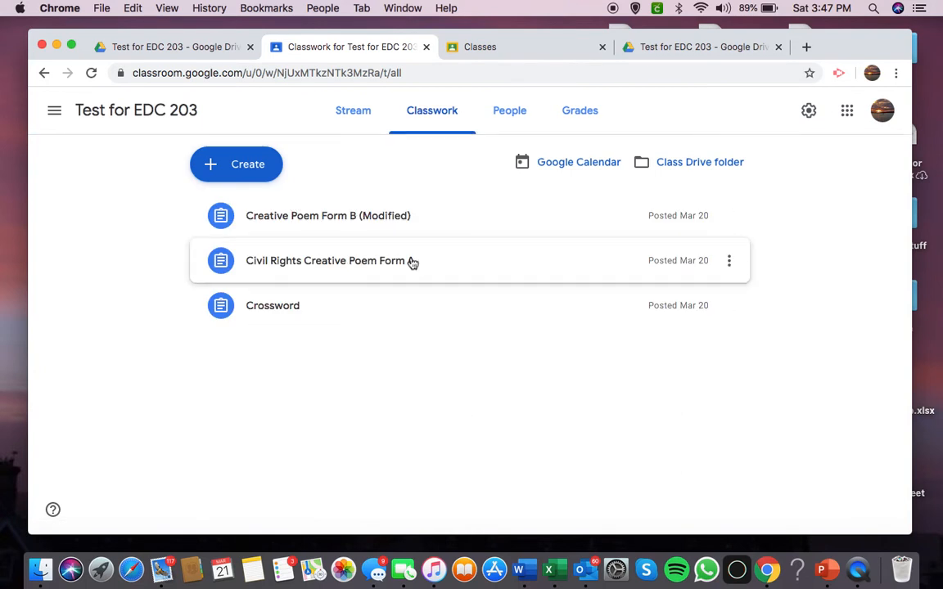
{"action": "left_click", "coordinate": [260, 167]}
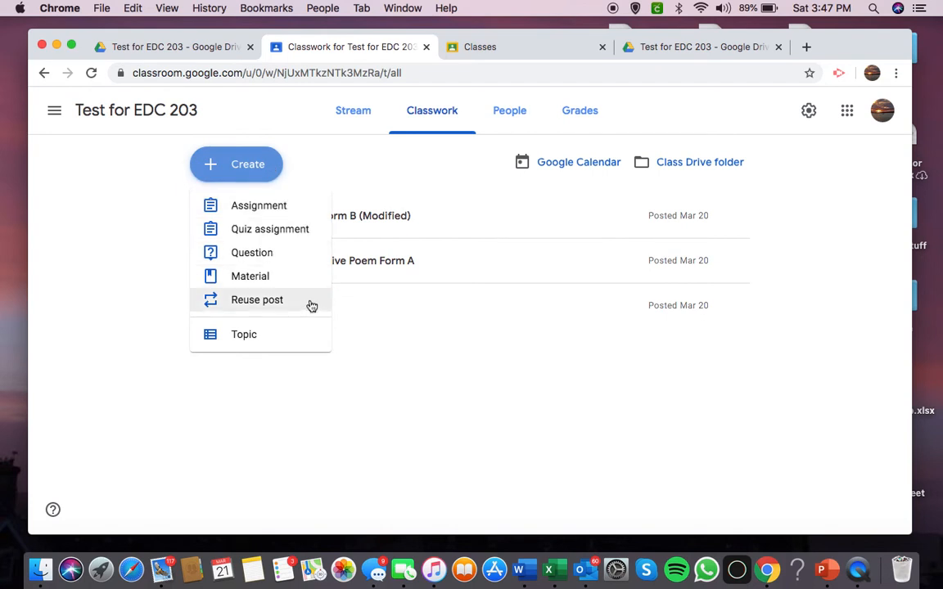
{"action": "left_click", "coordinate": [394, 142]}
On the People page, examine the bulk actions for a selected student and the student's individual options, leaving the student unselected.
{"action": "left_click", "coordinate": [515, 115]}
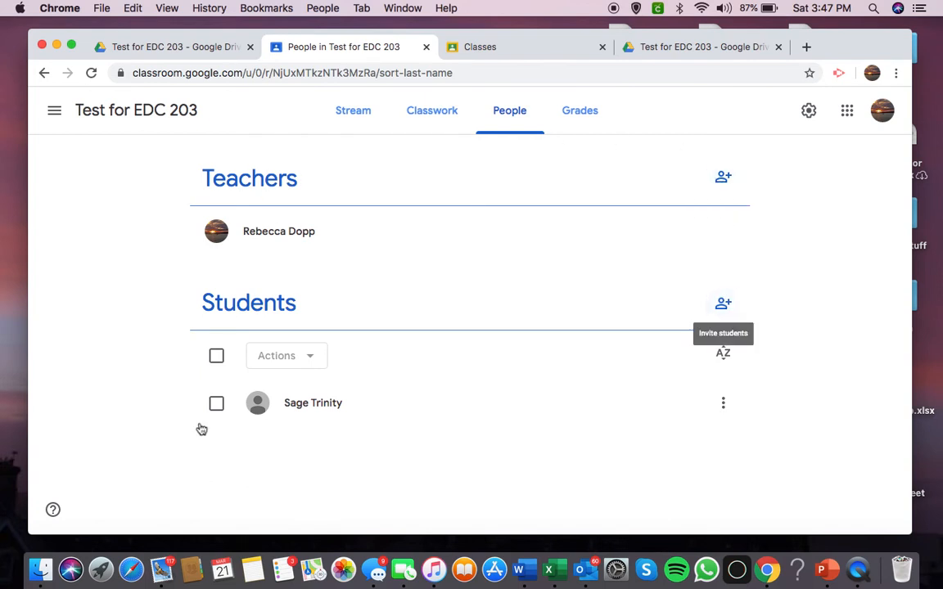
{"action": "left_click", "coordinate": [216, 403]}
{"action": "left_click", "coordinate": [311, 359]}
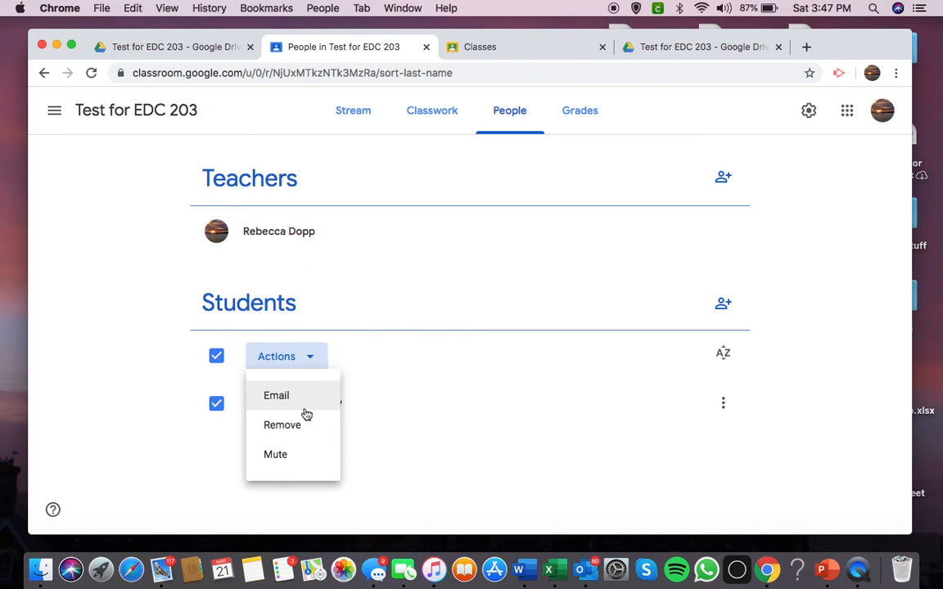
{"action": "left_click", "coordinate": [189, 424]}
{"action": "left_click", "coordinate": [216, 402]}
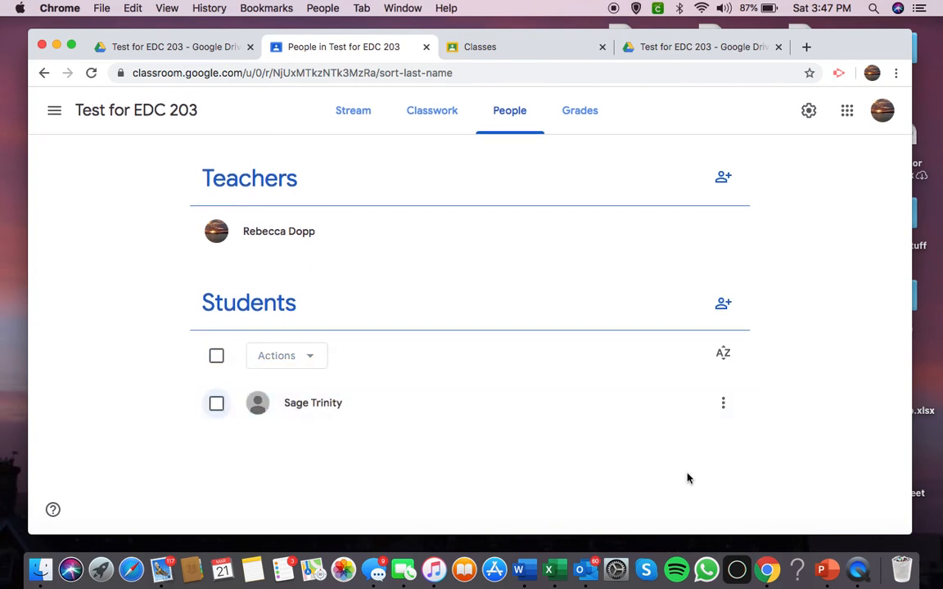
{"action": "left_click", "coordinate": [730, 400]}
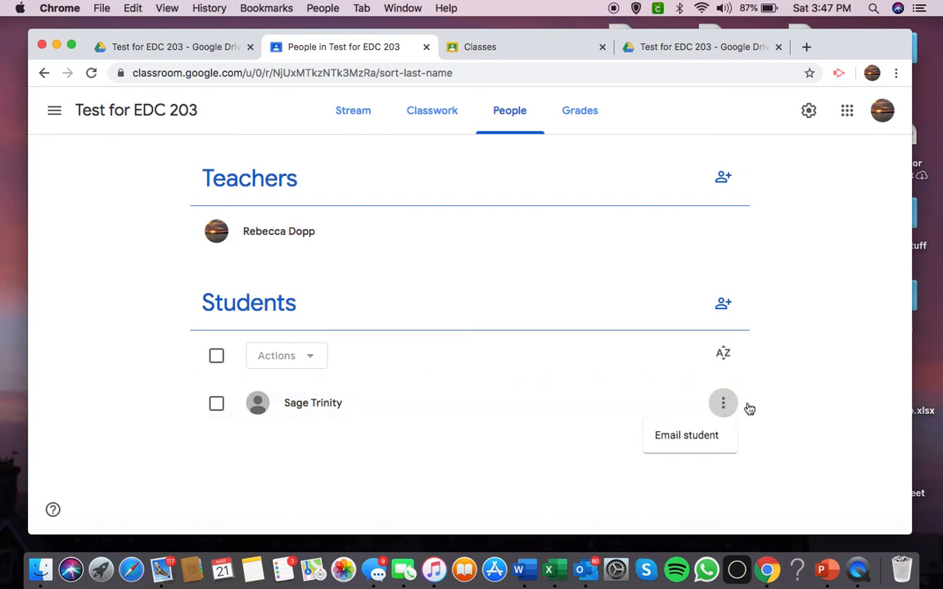
{"action": "left_click", "coordinate": [779, 235]}
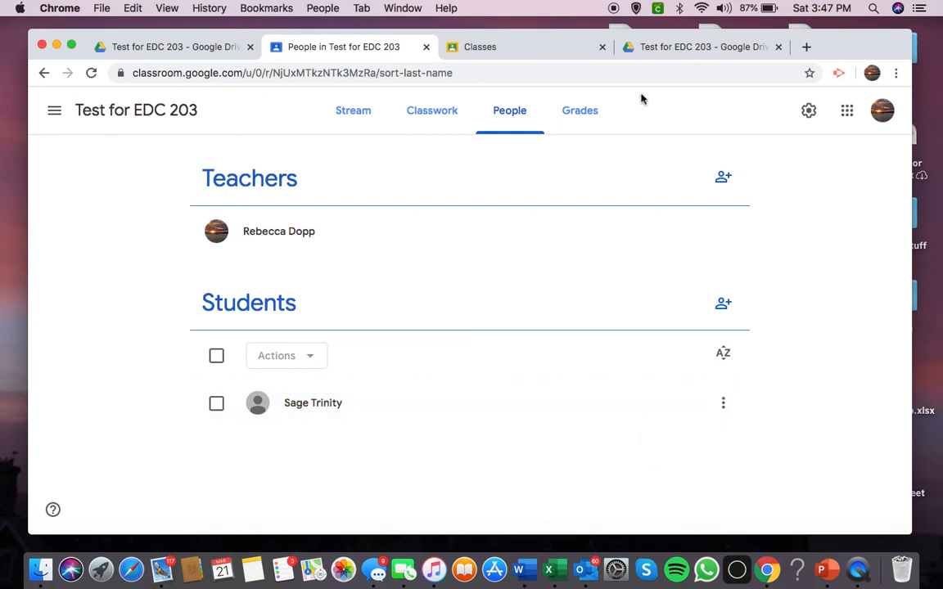
Open the Creative Poem Form B (Modified) assignment for editing from the gradebook and dismiss the rubric tip.
{"action": "left_click", "coordinate": [576, 111]}
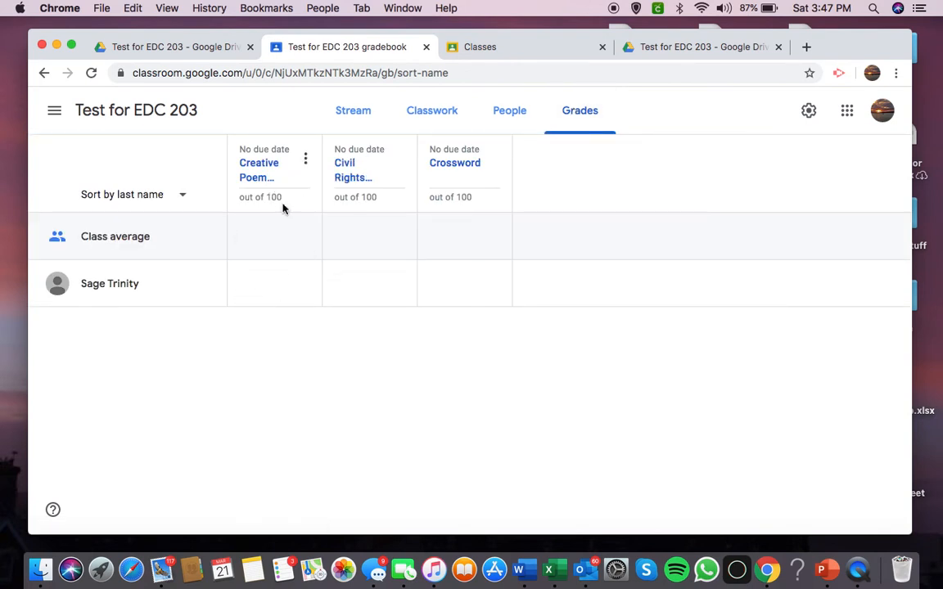
{"action": "left_click", "coordinate": [305, 160]}
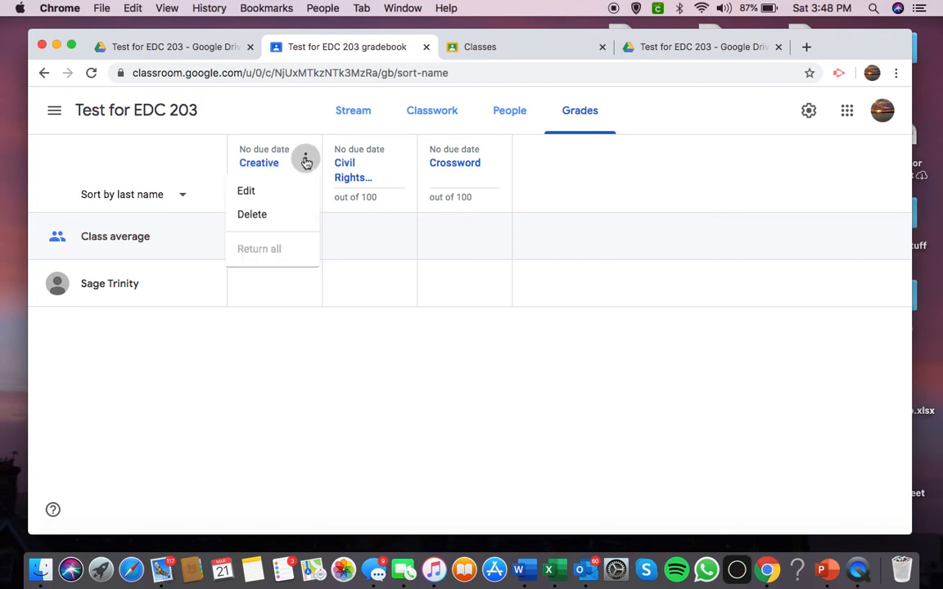
{"action": "left_click", "coordinate": [279, 188]}
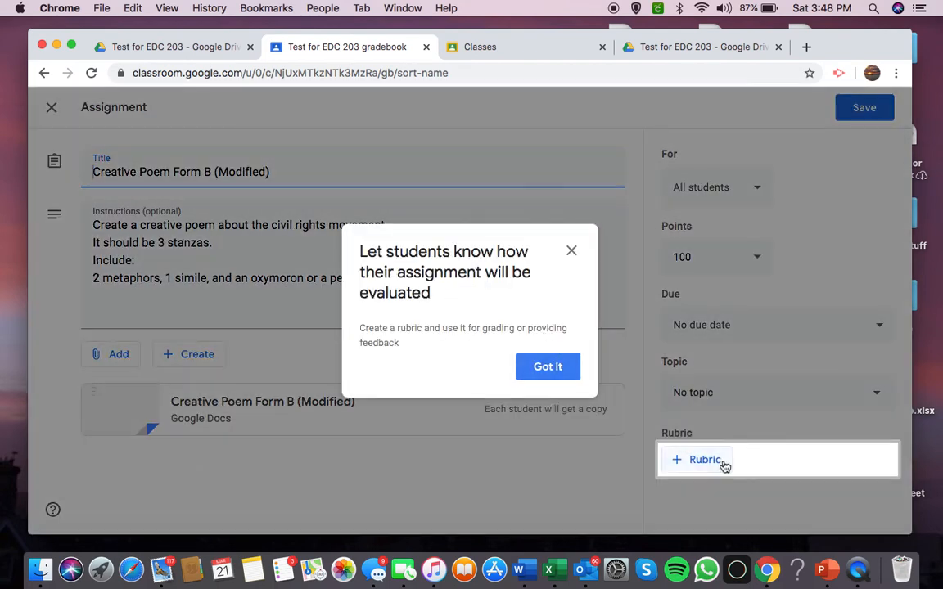
{"action": "left_click", "coordinate": [549, 368]}
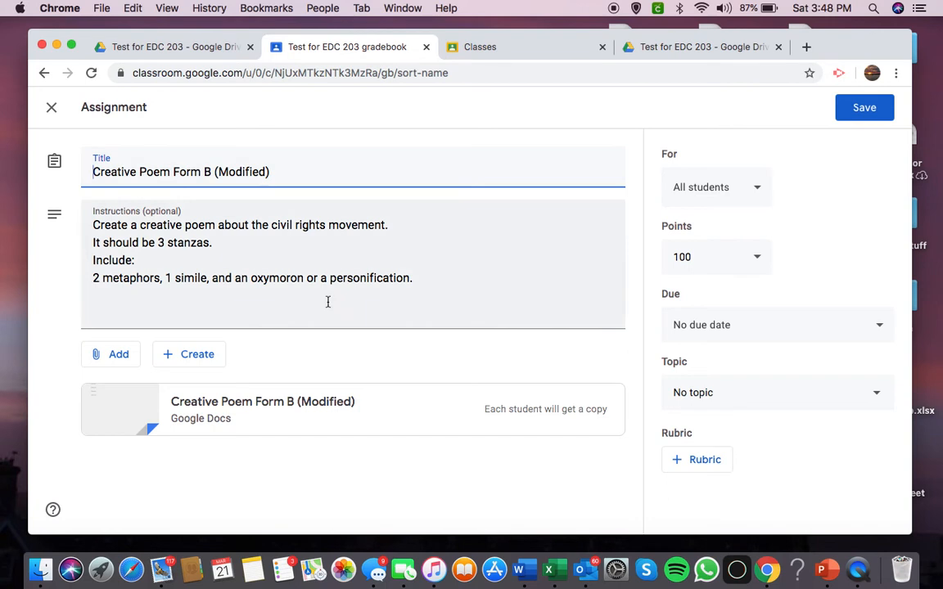
View the Creative Poem Form B (Modified) document attached to the assignment and close it.
{"action": "left_click", "coordinate": [245, 402]}
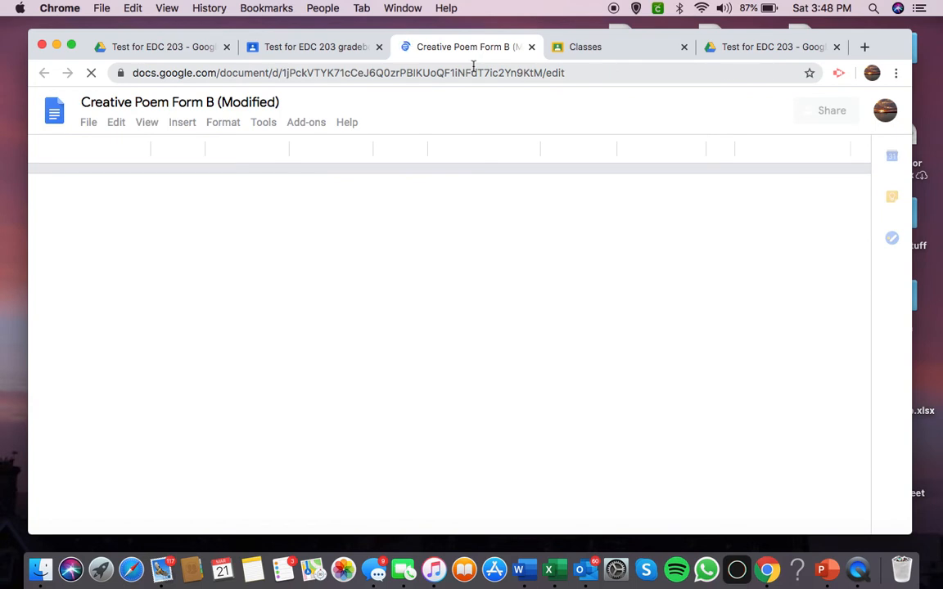
{"action": "left_click", "coordinate": [327, 45]}
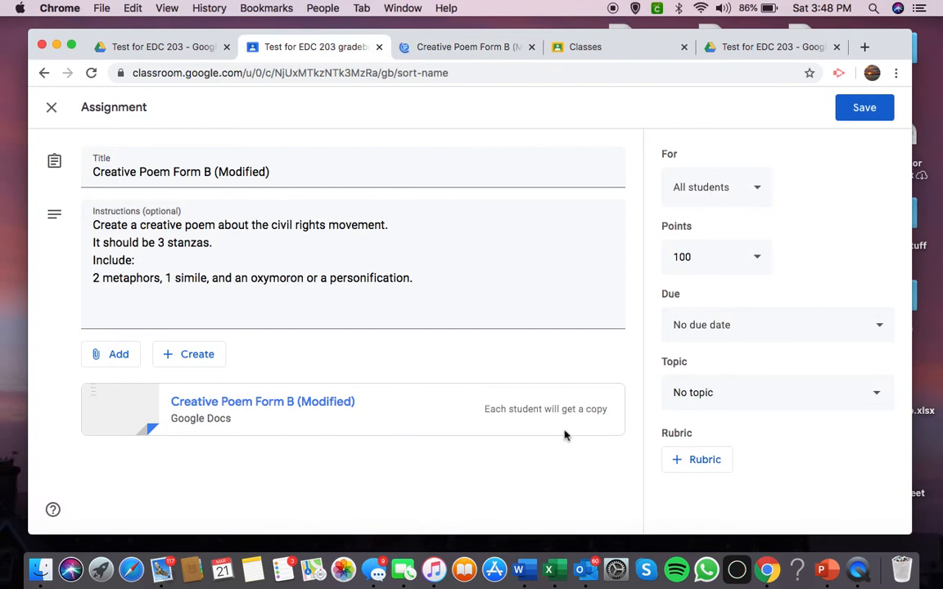
{"action": "left_click", "coordinate": [455, 52]}
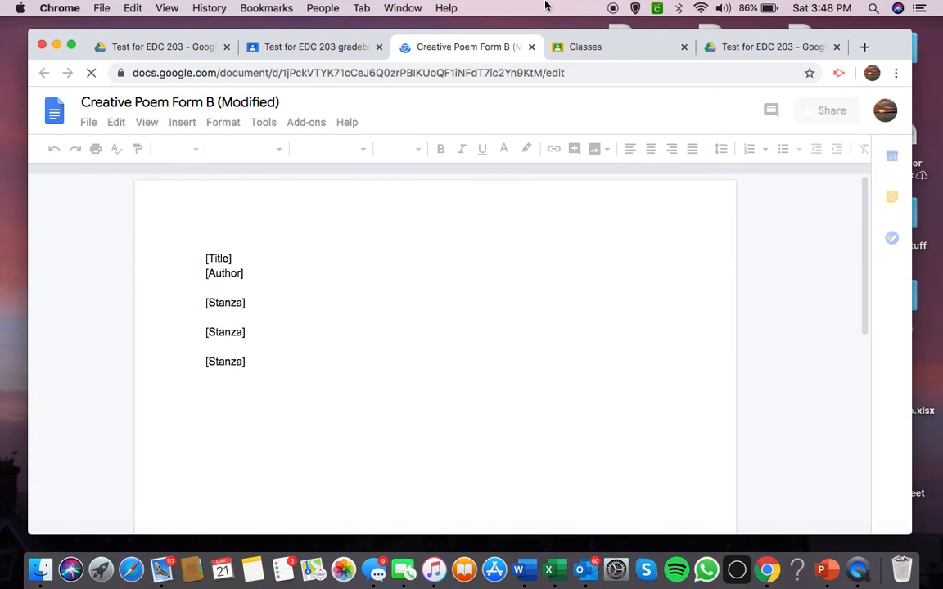
{"action": "left_click", "coordinate": [531, 48]}
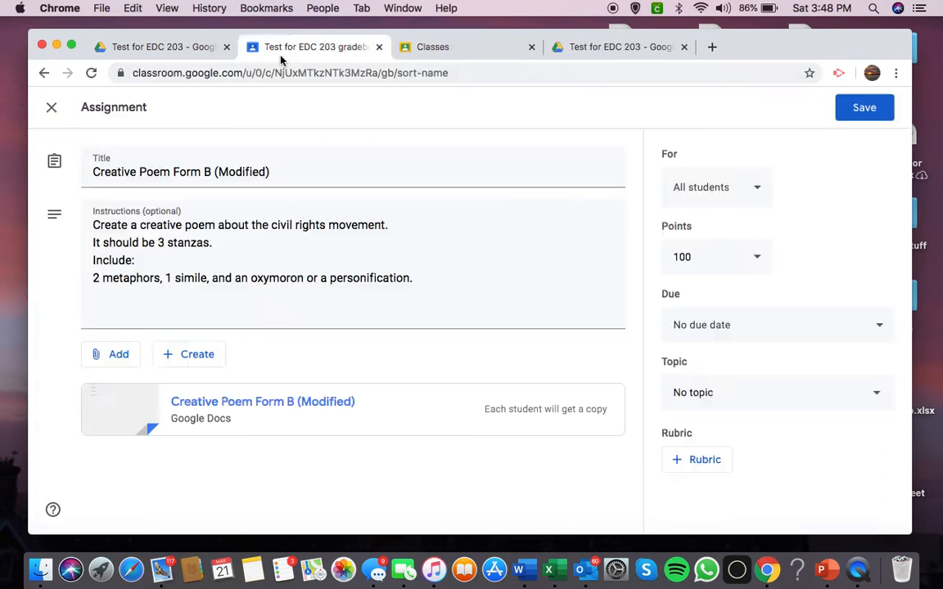
Review the assignment's options for creating or attaching files and the list of students it can be assigned to.
{"action": "left_click", "coordinate": [185, 357]}
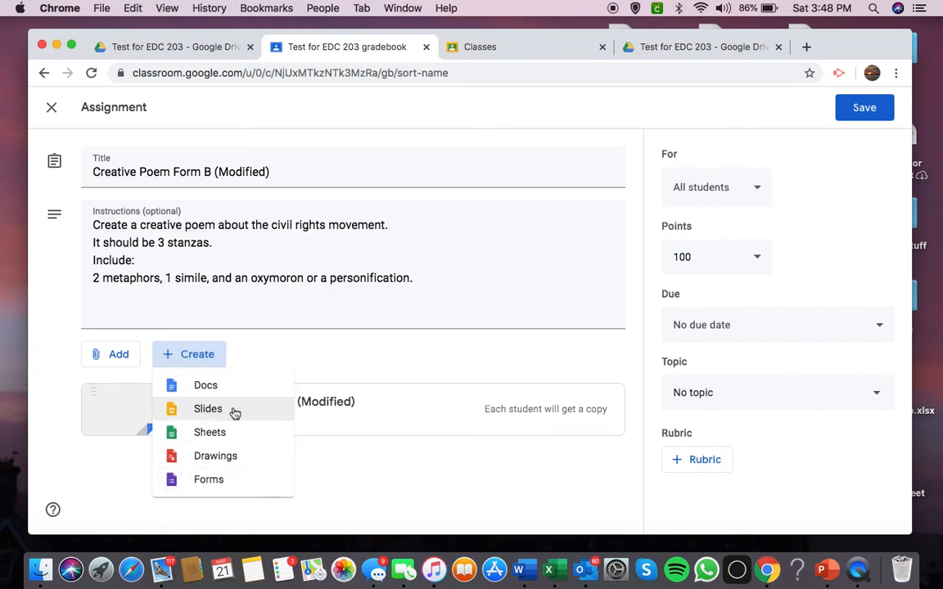
{"action": "left_click", "coordinate": [109, 356]}
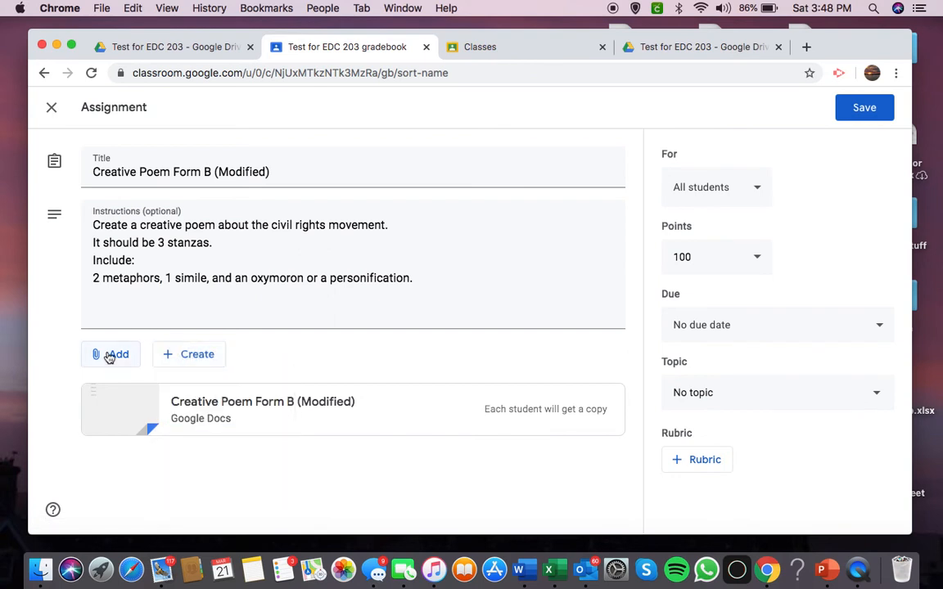
{"action": "left_click", "coordinate": [97, 358]}
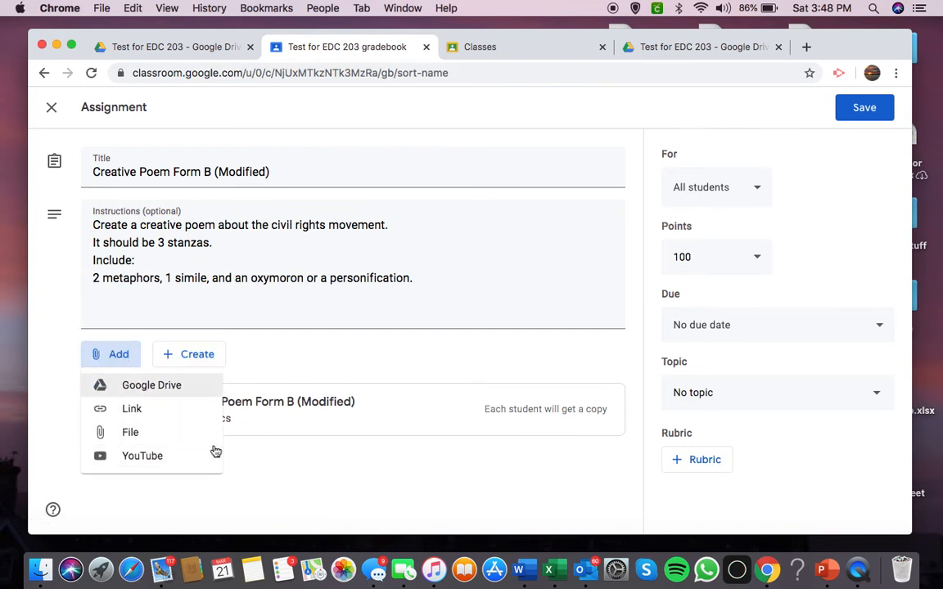
{"action": "left_click", "coordinate": [381, 336]}
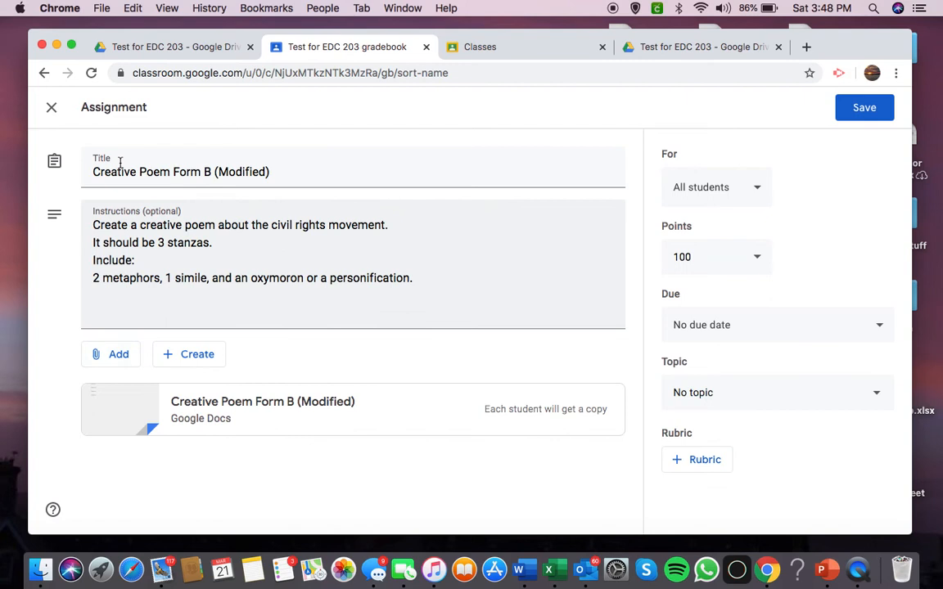
{"action": "left_click", "coordinate": [748, 187]}
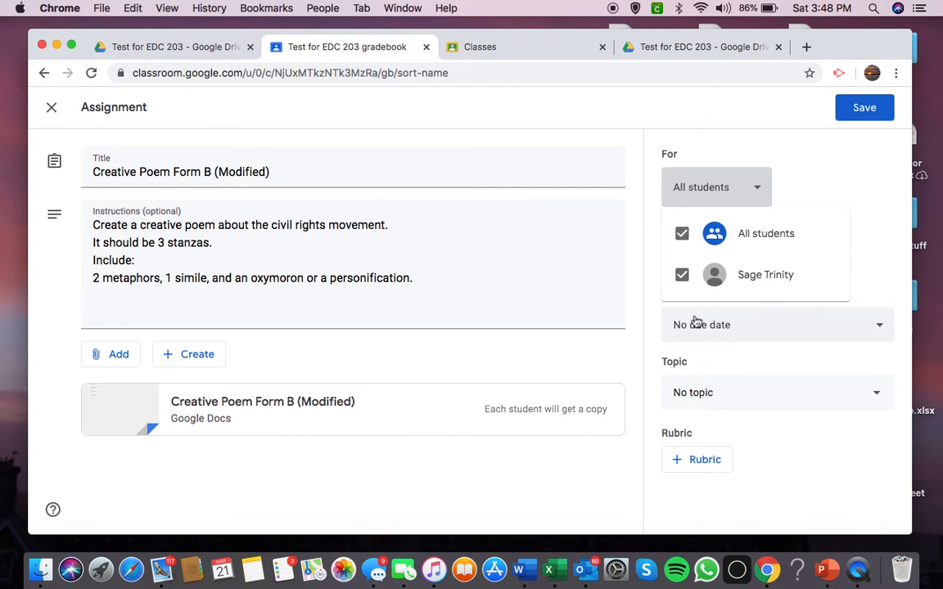
{"action": "left_click", "coordinate": [760, 191]}
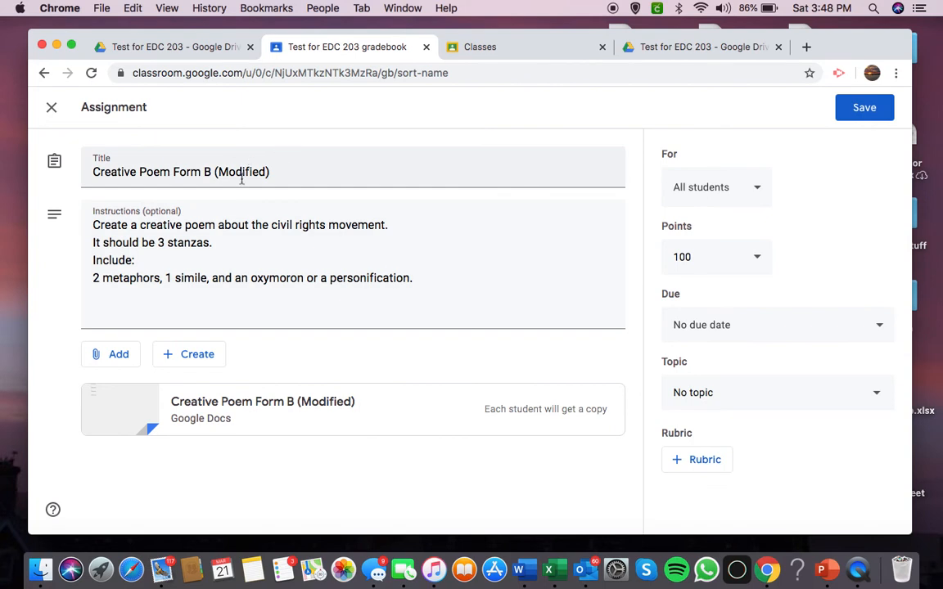
In the student account, view the class stream and the Creative Poem Form B (Modified) classwork instructions, and return to the teacher's assignment editor.
{"action": "left_click", "coordinate": [528, 51]}
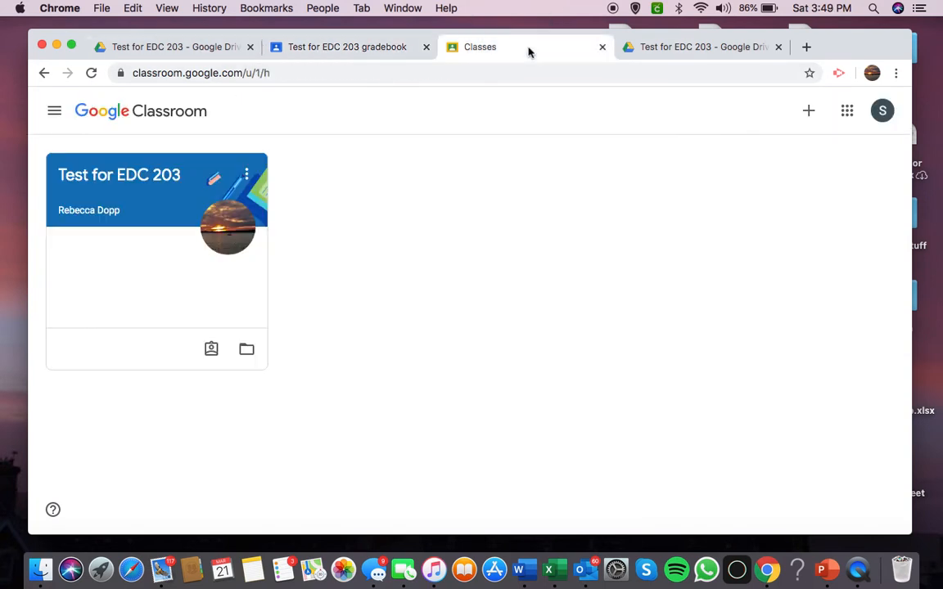
{"action": "left_click", "coordinate": [176, 224]}
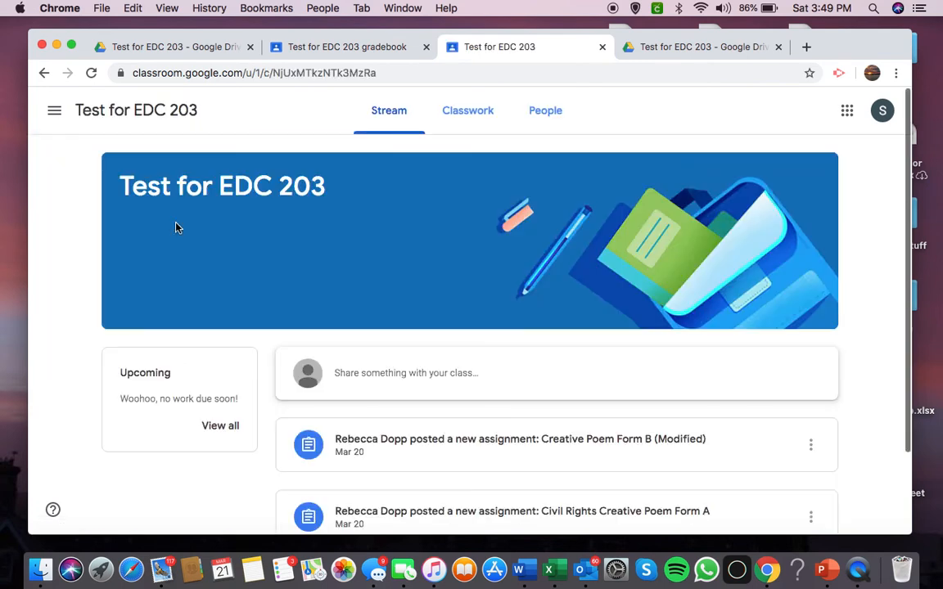
{"action": "scroll", "coordinate": [282, 385], "scroll_direction": "down", "scroll_amount": 2}
{"action": "scroll", "coordinate": [459, 246], "scroll_direction": "down", "scroll_amount": 1}
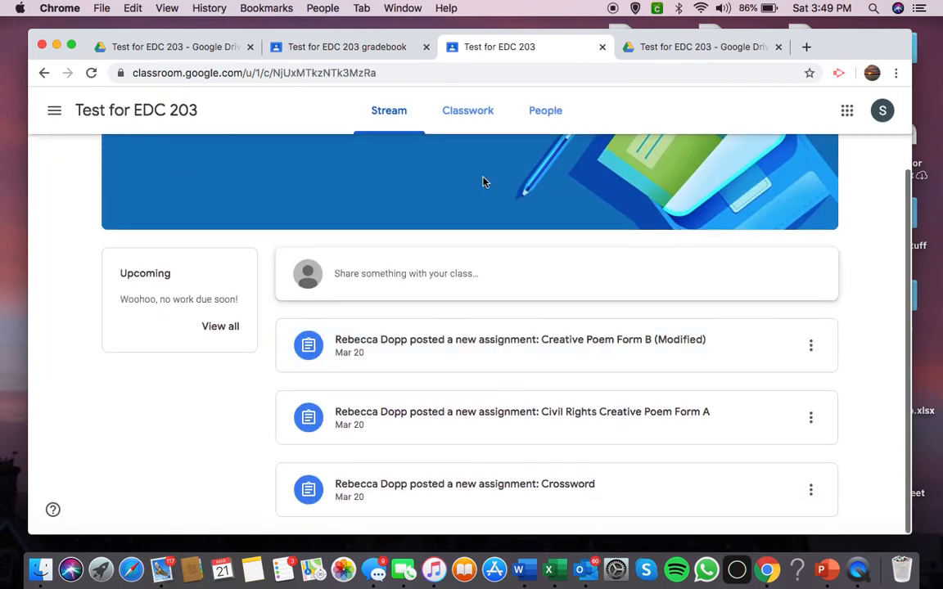
{"action": "left_click", "coordinate": [482, 109]}
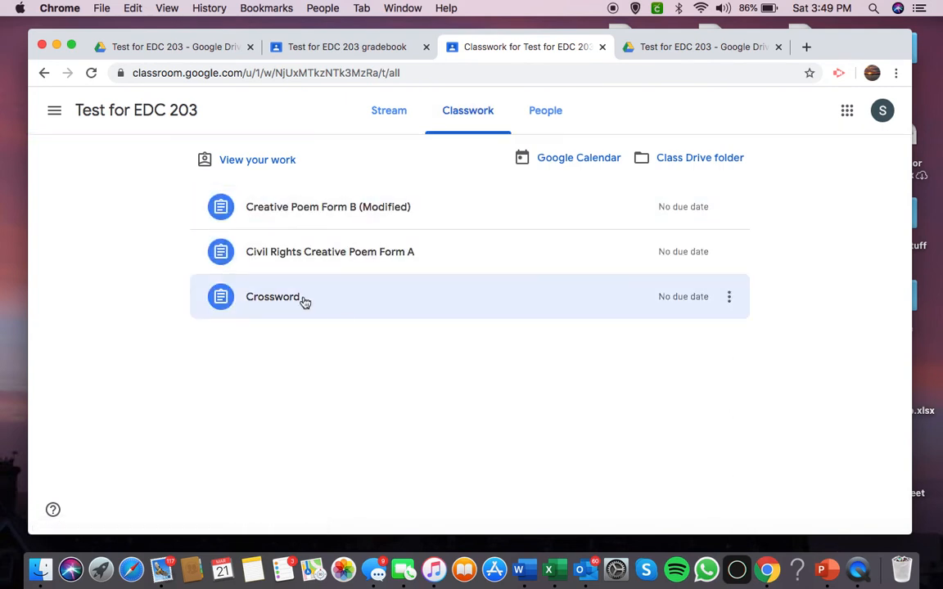
{"action": "left_click", "coordinate": [337, 206]}
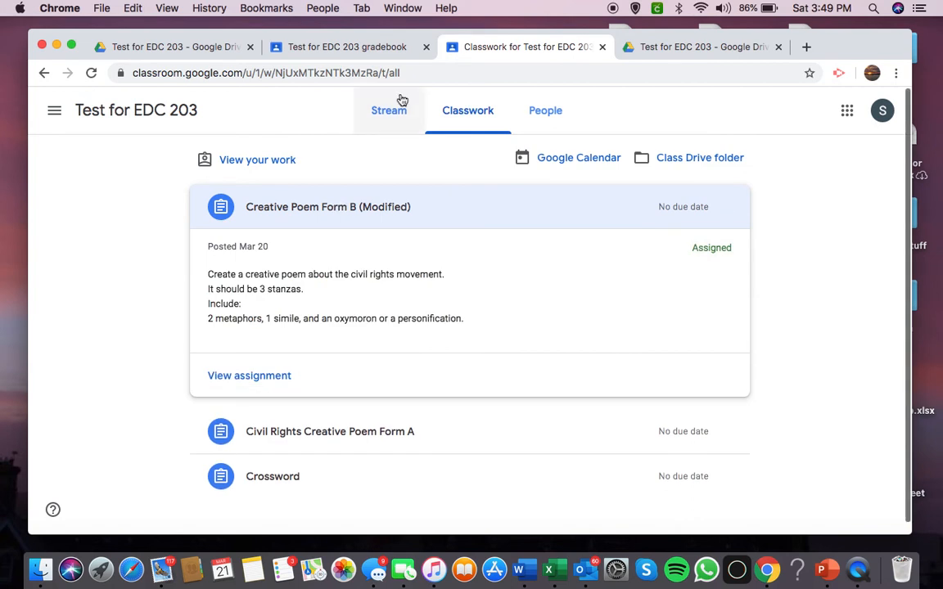
{"action": "left_click", "coordinate": [327, 46]}
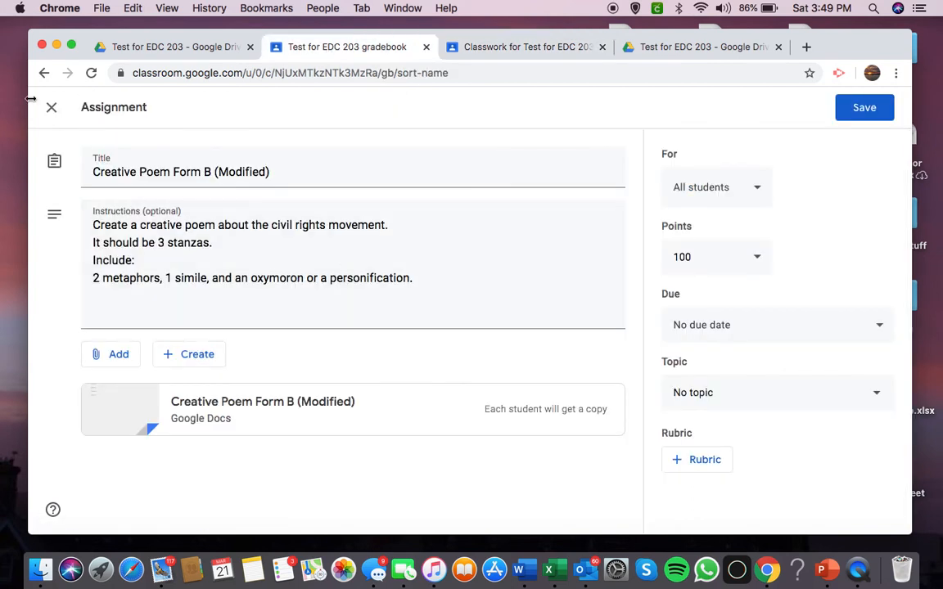
Close the assignment editor, open the student's work overview from the class roster, and expand Civil Rights Creative Poem Form A.
{"action": "left_click", "coordinate": [52, 112]}
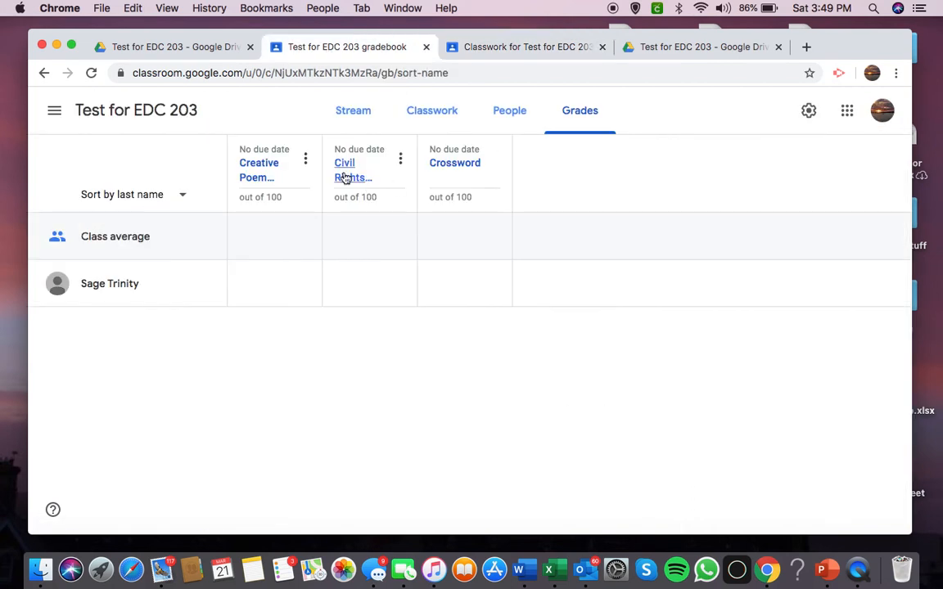
{"action": "left_click", "coordinate": [513, 116]}
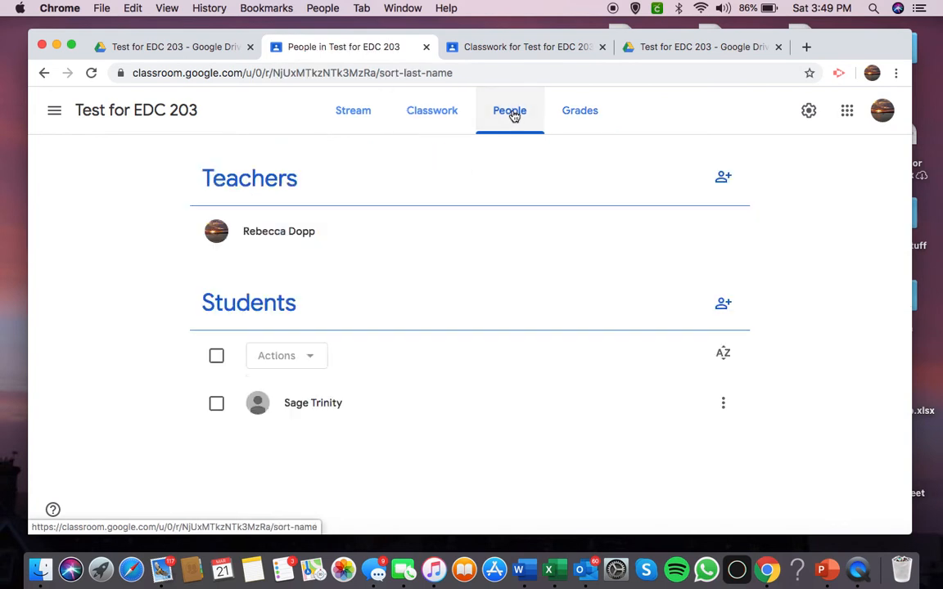
{"action": "left_click", "coordinate": [302, 402]}
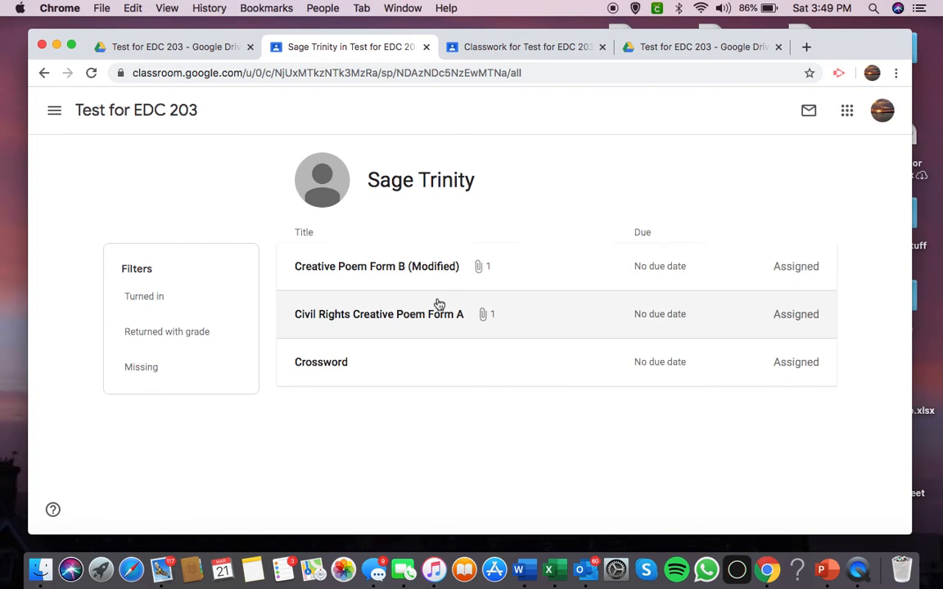
{"action": "left_click", "coordinate": [407, 324]}
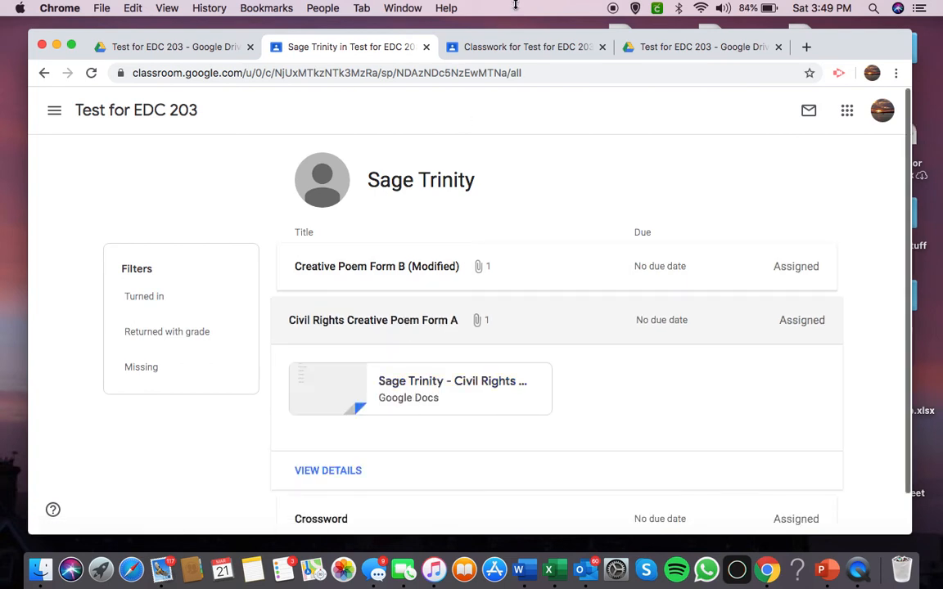
In the student account, open the Creative Poem Form B (Modified) document and replace the Title placeholder text with "This is a test".
{"action": "left_click", "coordinate": [524, 47]}
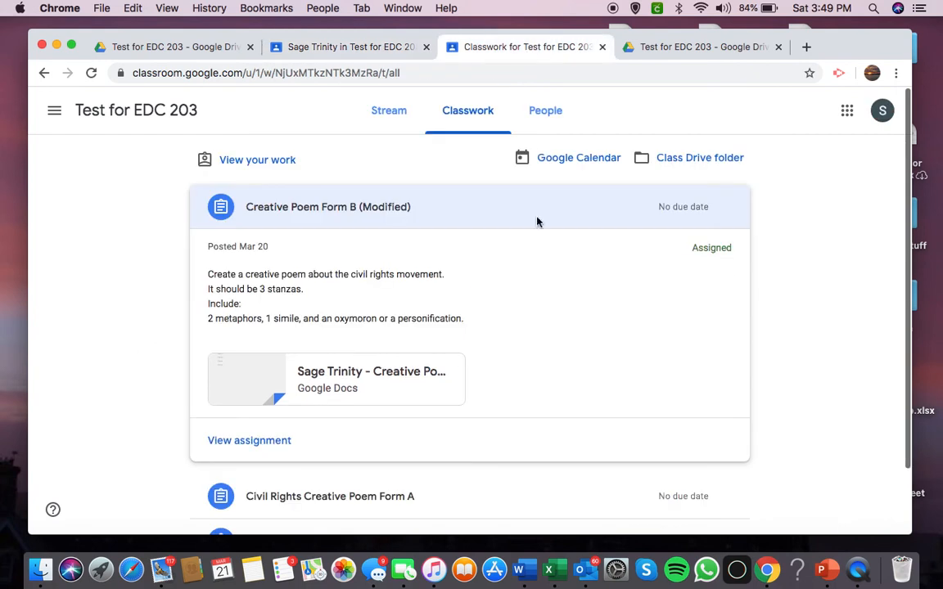
{"action": "left_click", "coordinate": [349, 392]}
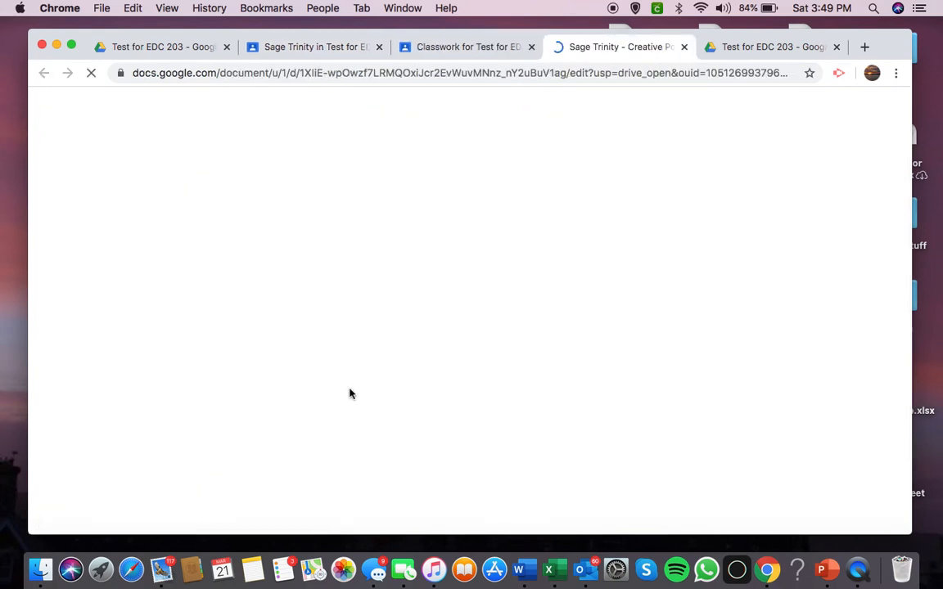
{"action": "left_click", "coordinate": [439, 47]}
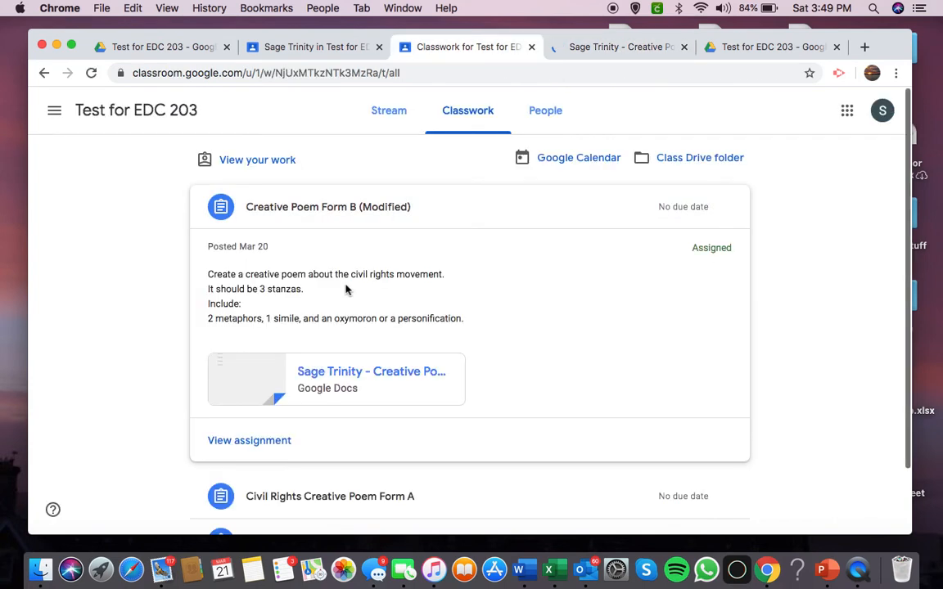
{"action": "scroll", "coordinate": [346, 420], "scroll_direction": "down", "scroll_amount": 2}
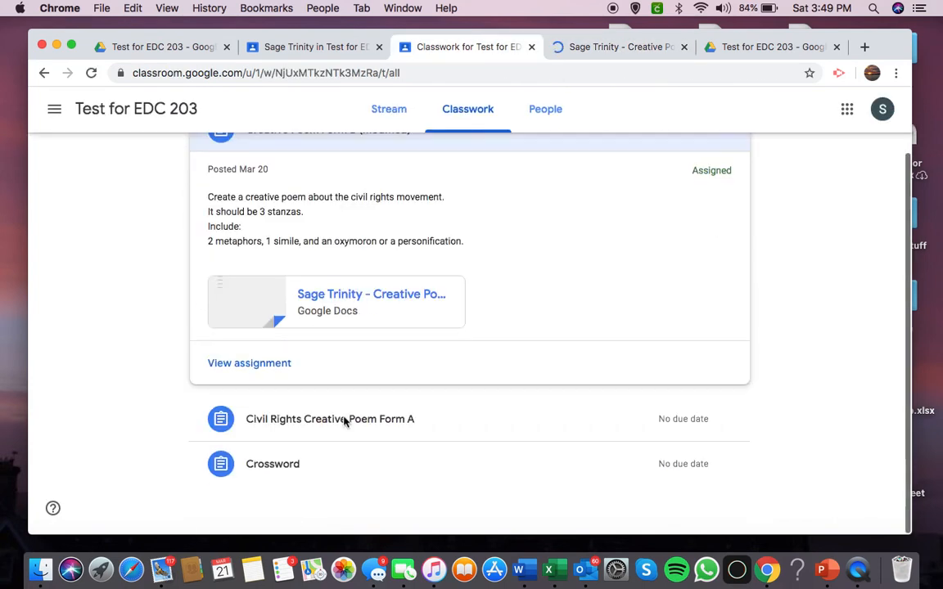
{"action": "scroll", "coordinate": [346, 421], "scroll_direction": "up", "scroll_amount": 2}
{"action": "left_click", "coordinate": [586, 47]}
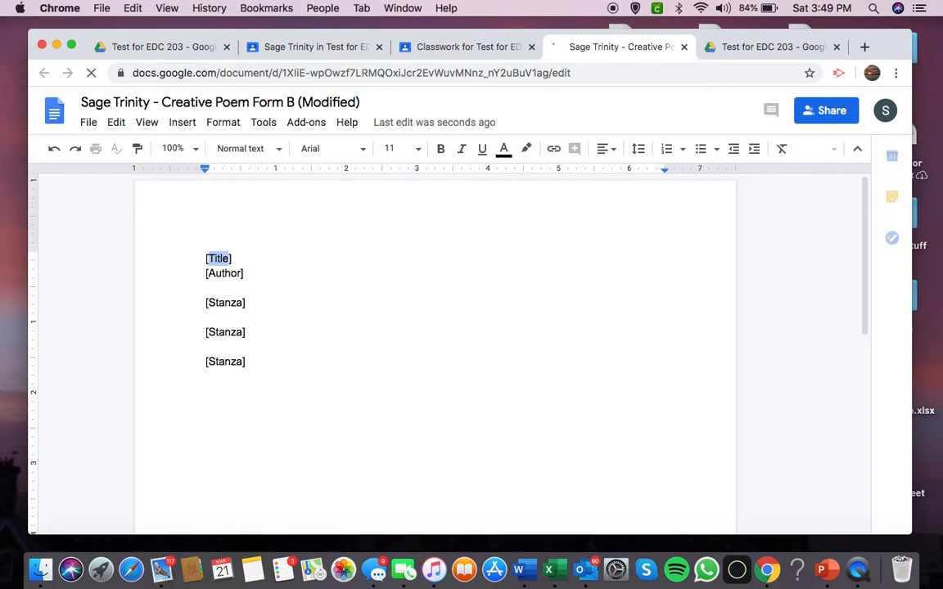
{"action": "type", "text": "This is "}
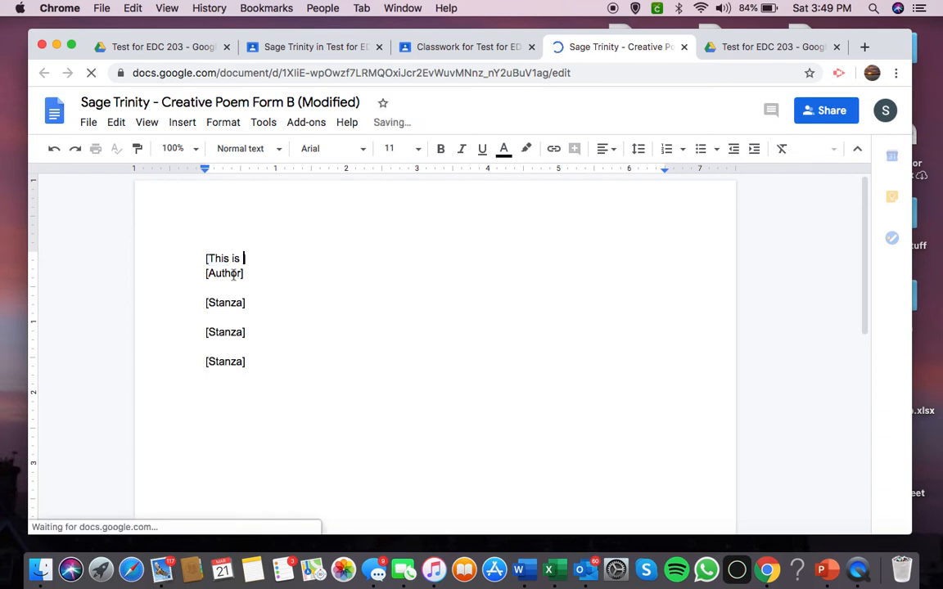
{"action": "type", "text": "a test"}
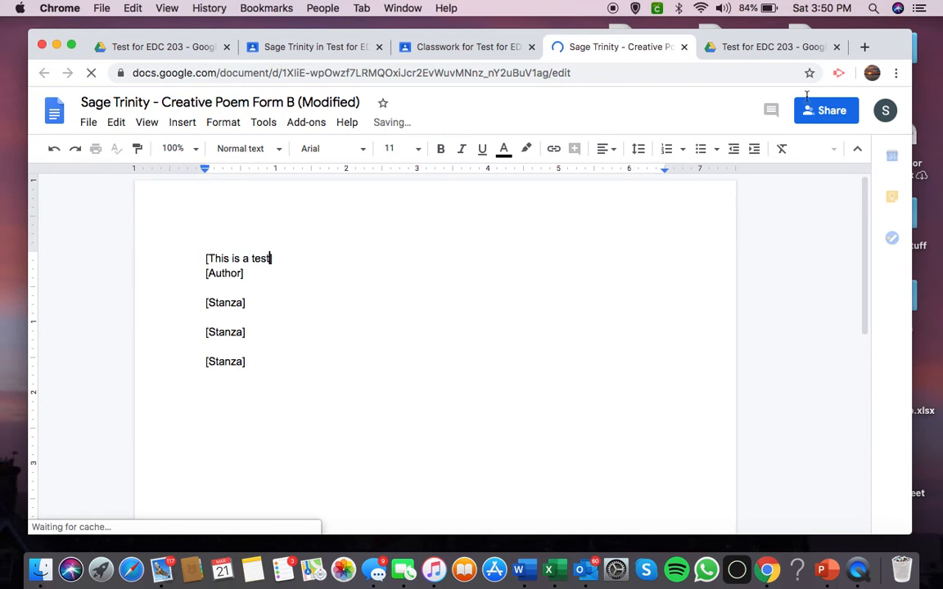
Review the student's classwork list and class stream, checking the document in between.
{"action": "left_click", "coordinate": [464, 47]}
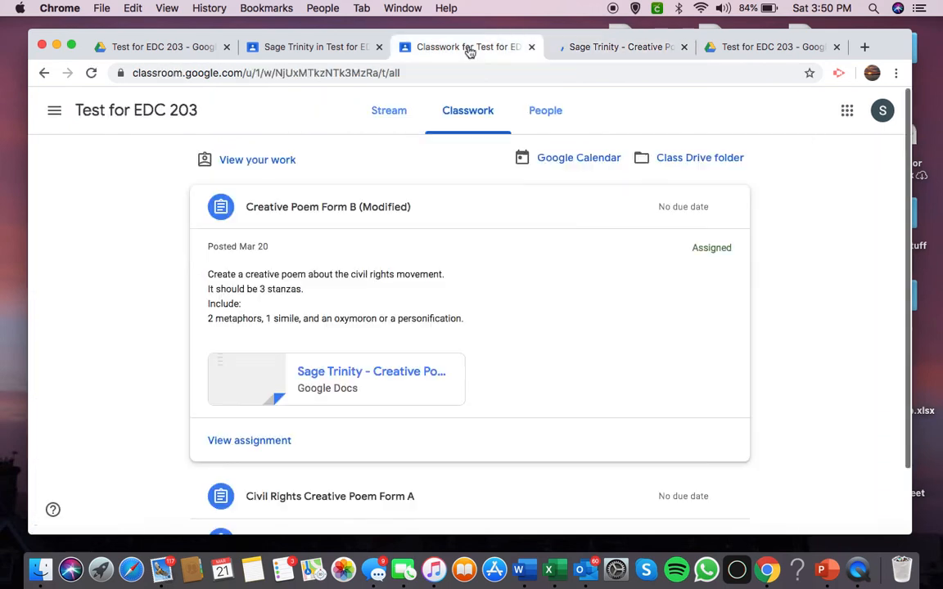
{"action": "left_click", "coordinate": [584, 48]}
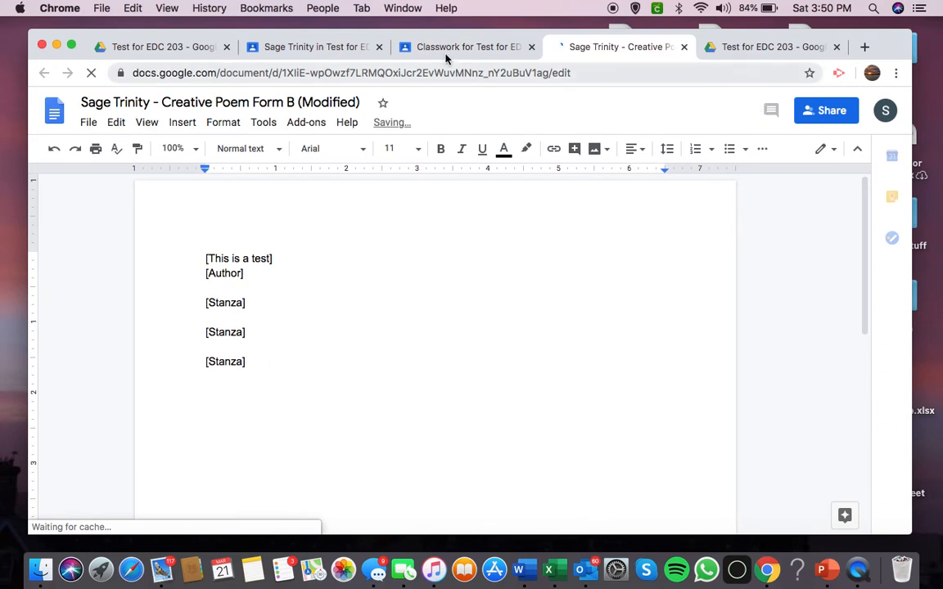
{"action": "left_click", "coordinate": [467, 47]}
{"action": "scroll", "coordinate": [467, 390], "scroll_direction": "down", "scroll_amount": 2}
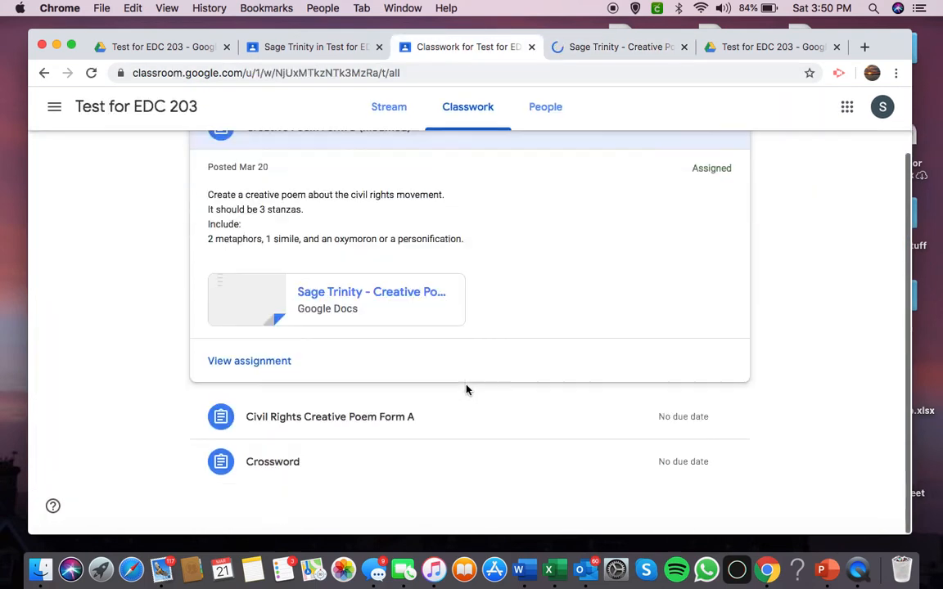
{"action": "scroll", "coordinate": [467, 389], "scroll_direction": "up", "scroll_amount": 2}
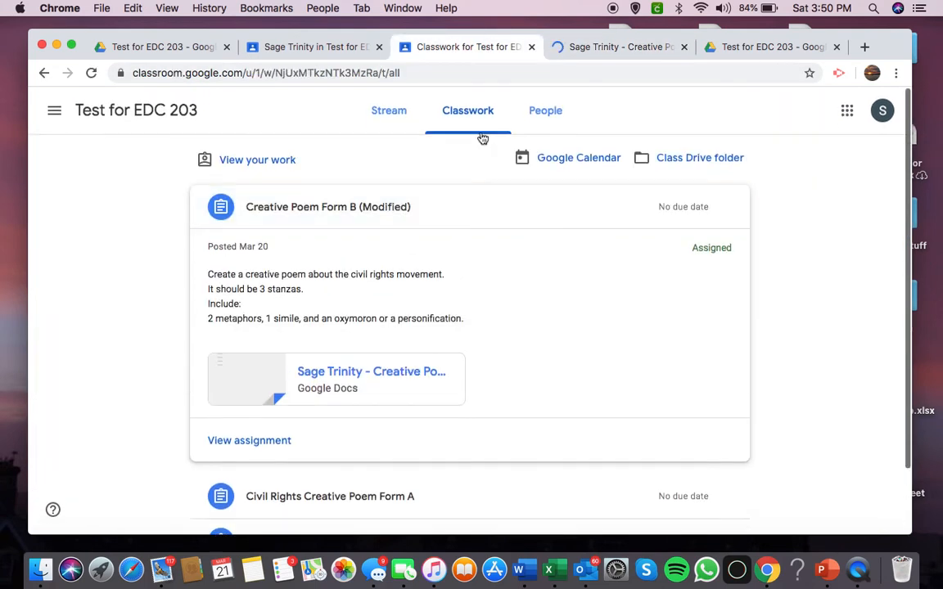
{"action": "left_click", "coordinate": [392, 116]}
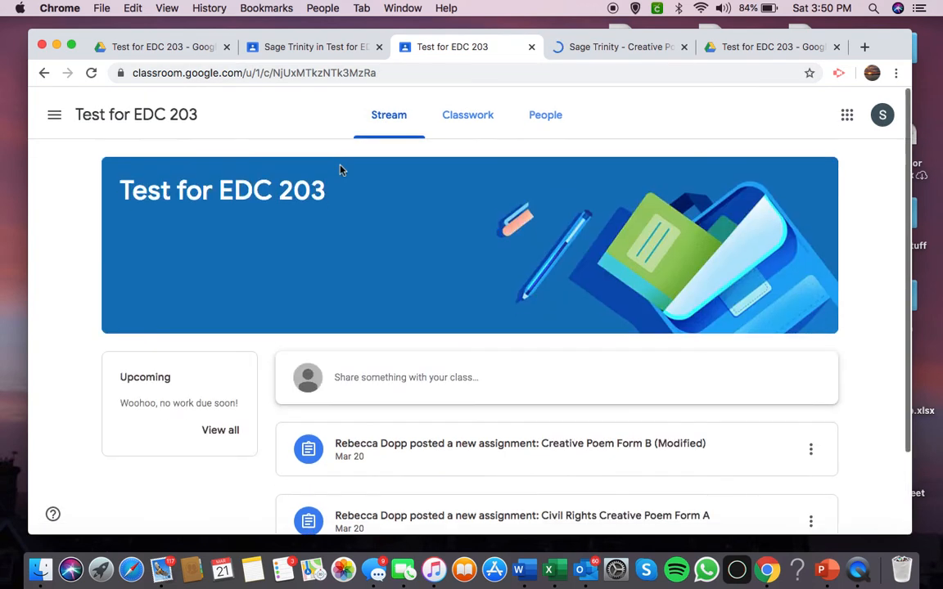
From the teacher's student overview, open the Creative Poem Form B (Modified) submission for grading and close the student account's copy of the document.
{"action": "left_click", "coordinate": [303, 47]}
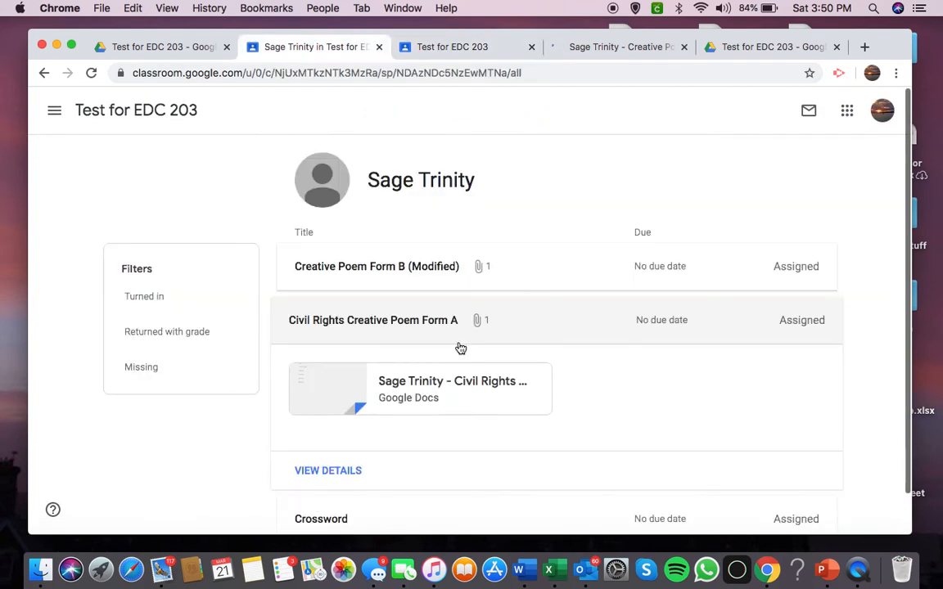
{"action": "left_click", "coordinate": [385, 282]}
{"action": "left_click", "coordinate": [411, 363]}
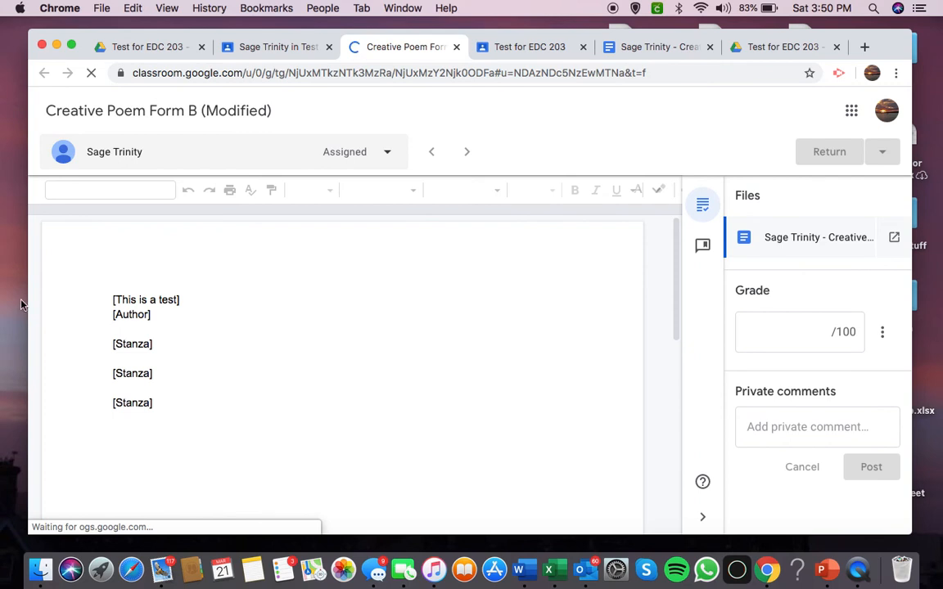
{"action": "left_click", "coordinate": [659, 47]}
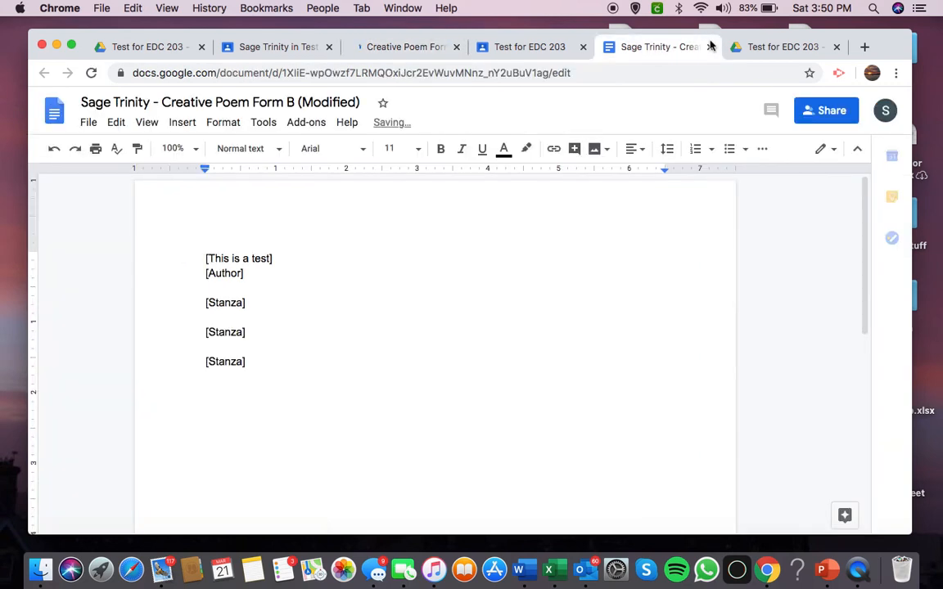
{"action": "left_click", "coordinate": [710, 48]}
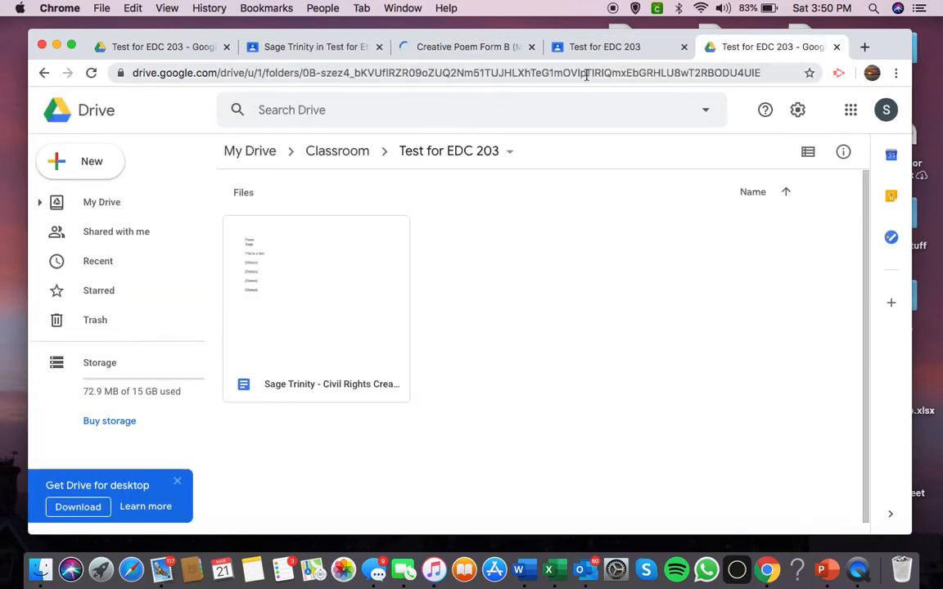
{"action": "left_click", "coordinate": [643, 47]}
{"action": "left_click", "coordinate": [460, 46]}
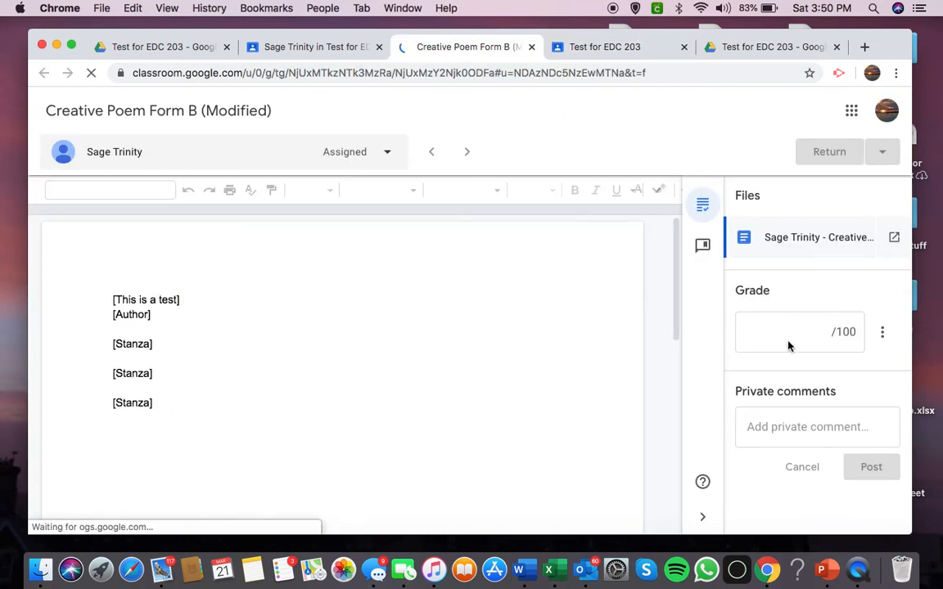
Grade the submission 100 out of 100 and post the private comment "Great job!".
{"action": "left_click", "coordinate": [751, 329]}
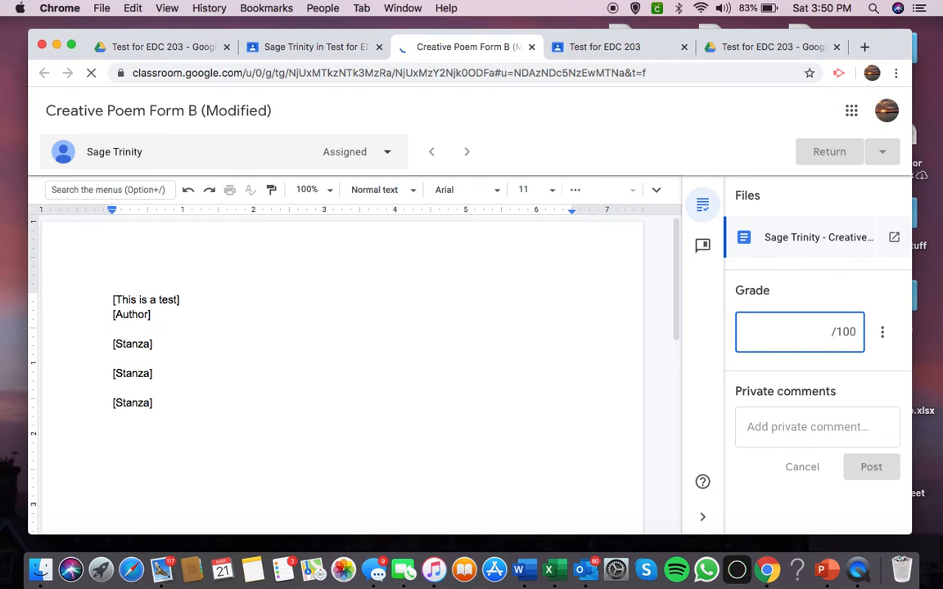
{"action": "type", "text": "100"}
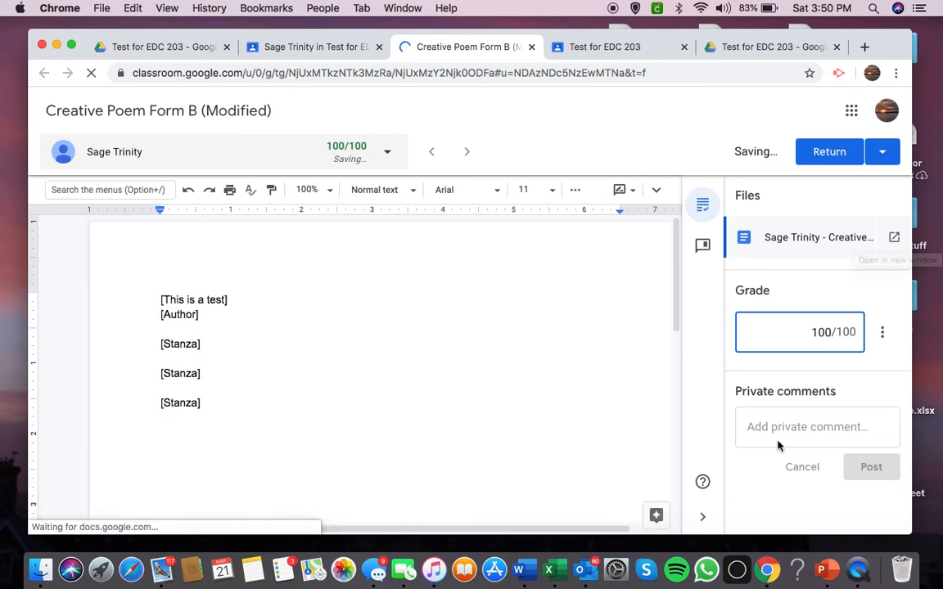
{"action": "left_click", "coordinate": [807, 428]}
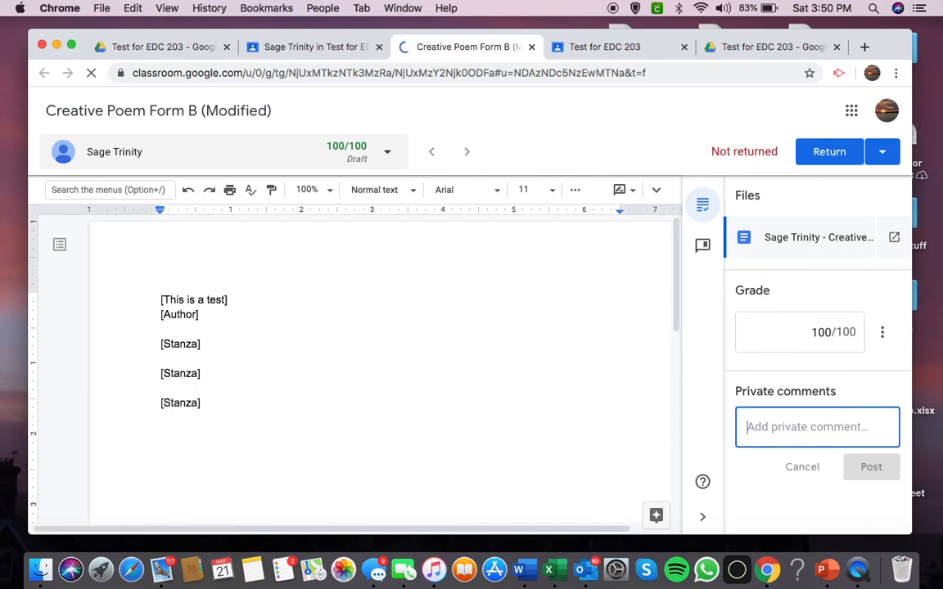
{"action": "type", "text": "Gretae"}
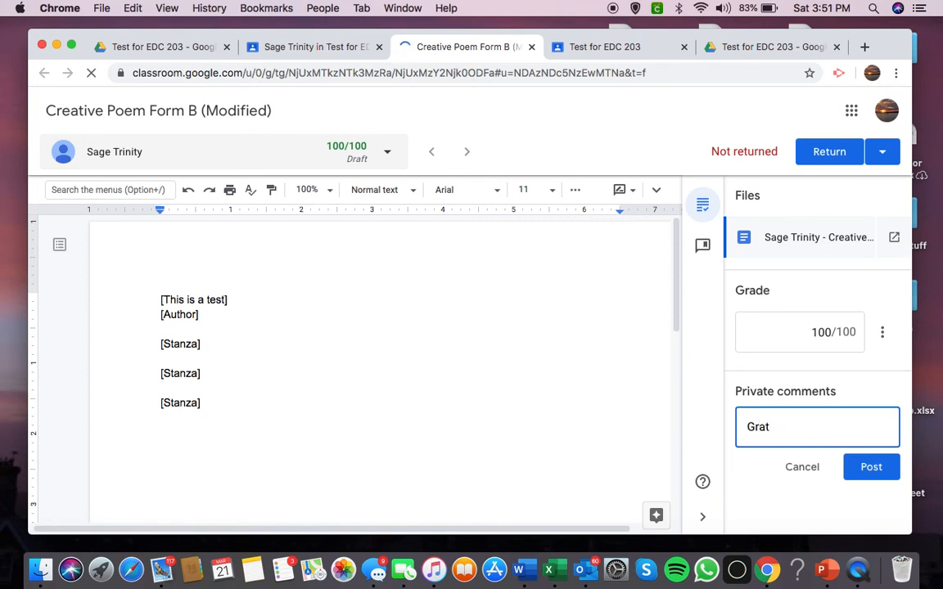
{"action": "type", "text": "at job!"}
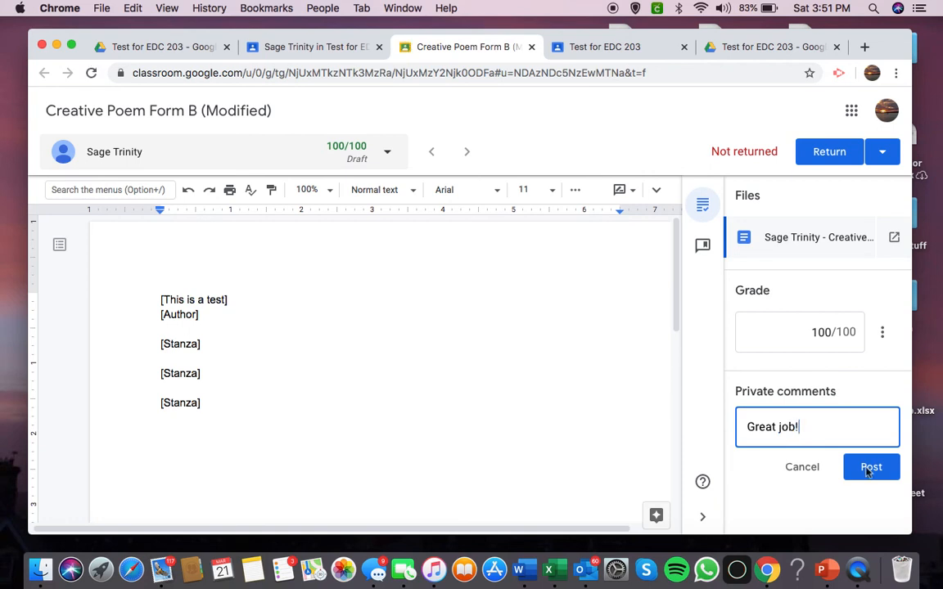
{"action": "left_click", "coordinate": [869, 468]}
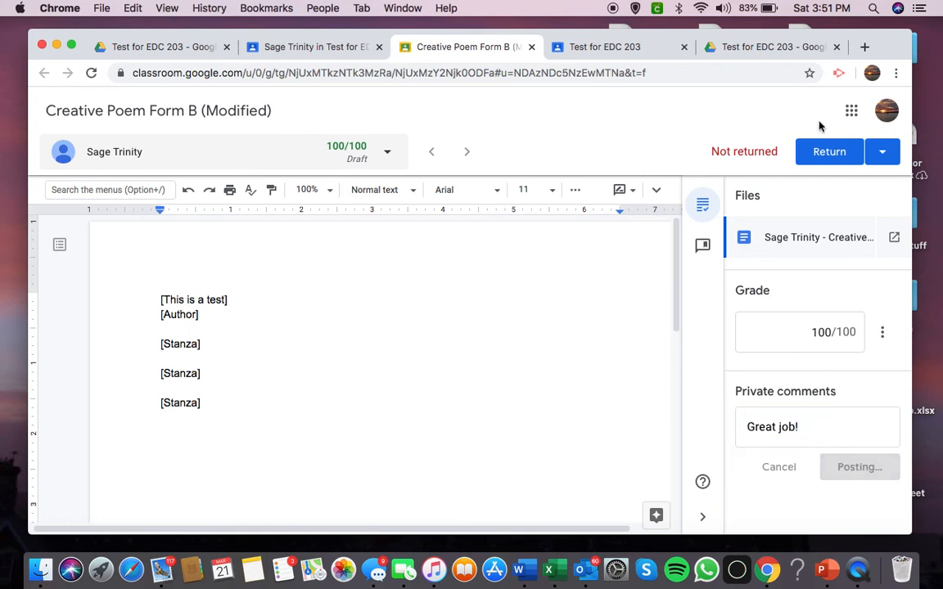
Review the return options and return the graded submission to the student.
{"action": "left_click", "coordinate": [870, 153]}
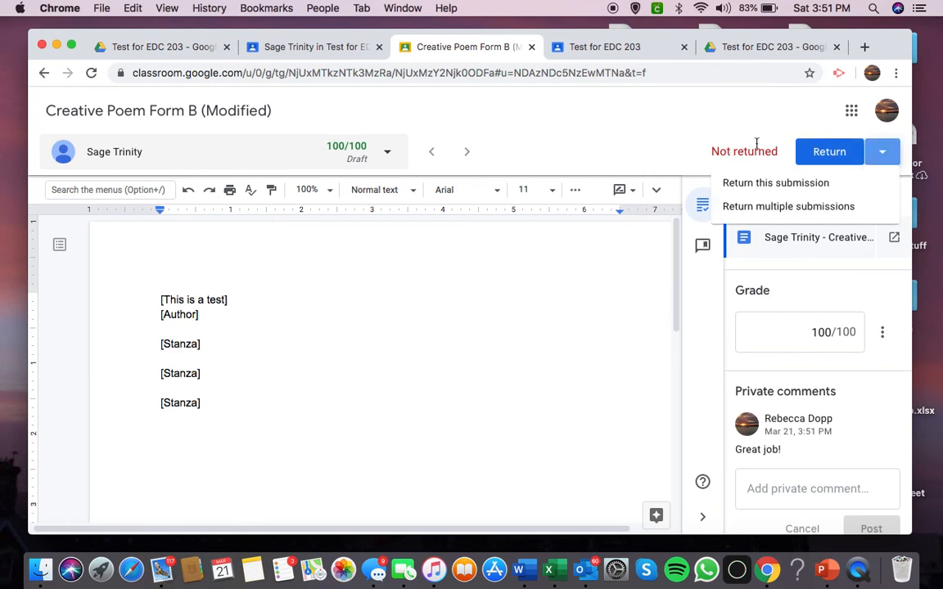
{"action": "left_click", "coordinate": [836, 152]}
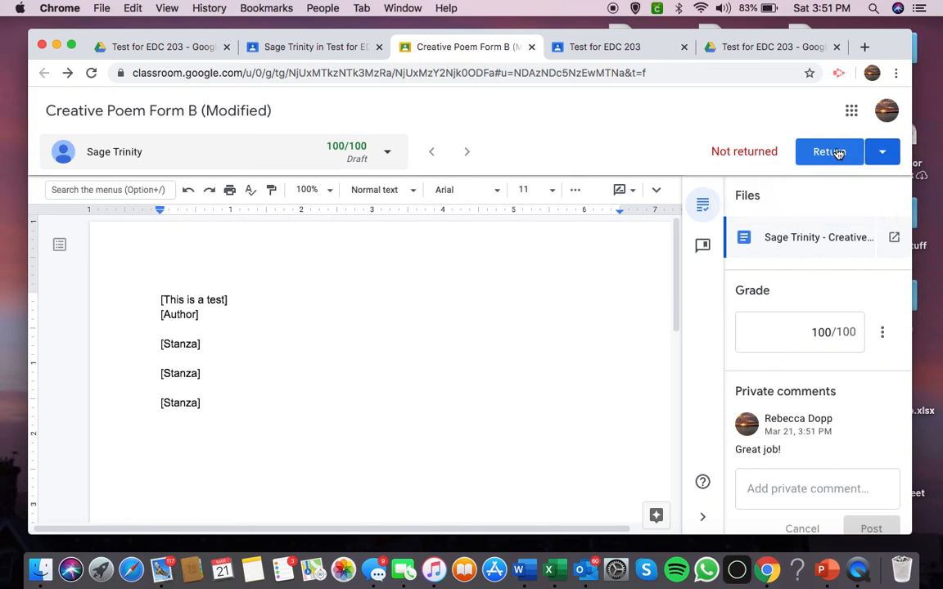
{"action": "left_click", "coordinate": [828, 152]}
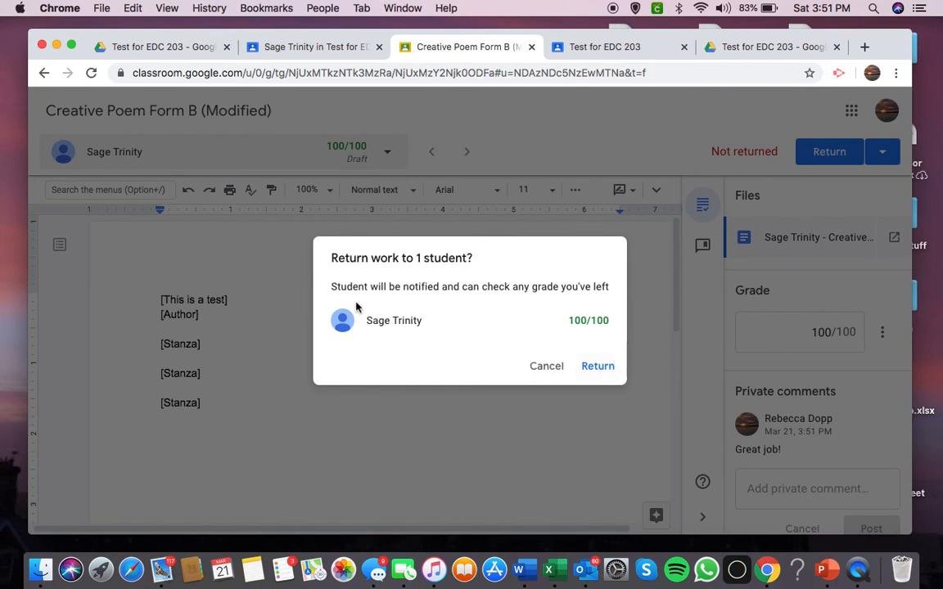
{"action": "left_click", "coordinate": [596, 367]}
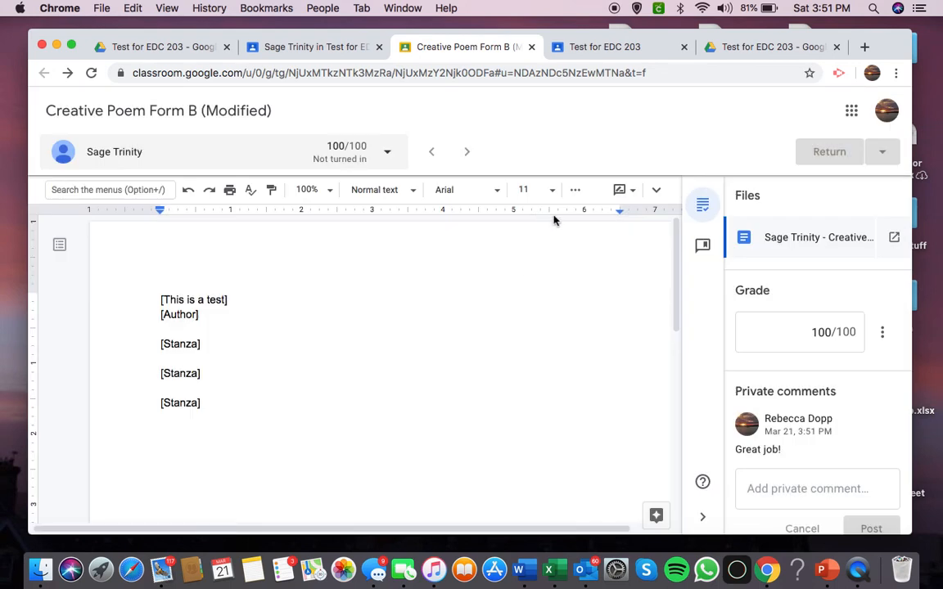
Check the private comment on the student's work overview, close the grading view, and look through the student's class stream.
{"action": "left_click", "coordinate": [327, 44]}
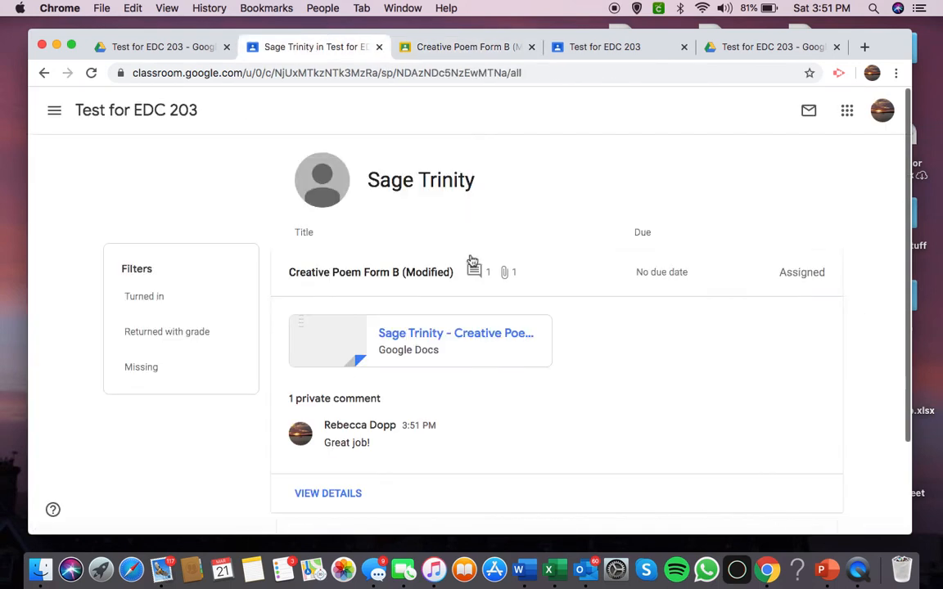
{"action": "left_click", "coordinate": [452, 49]}
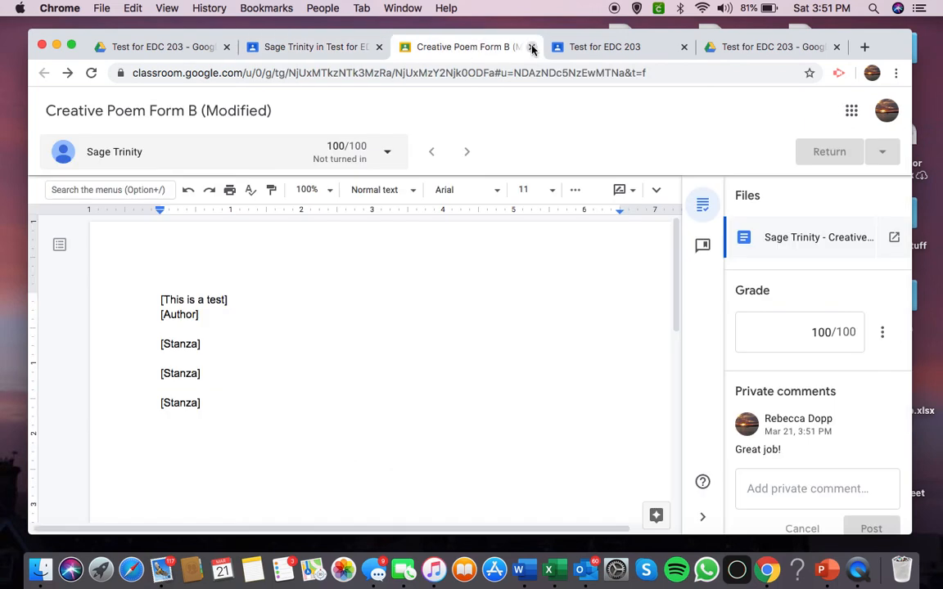
{"action": "left_click", "coordinate": [531, 47]}
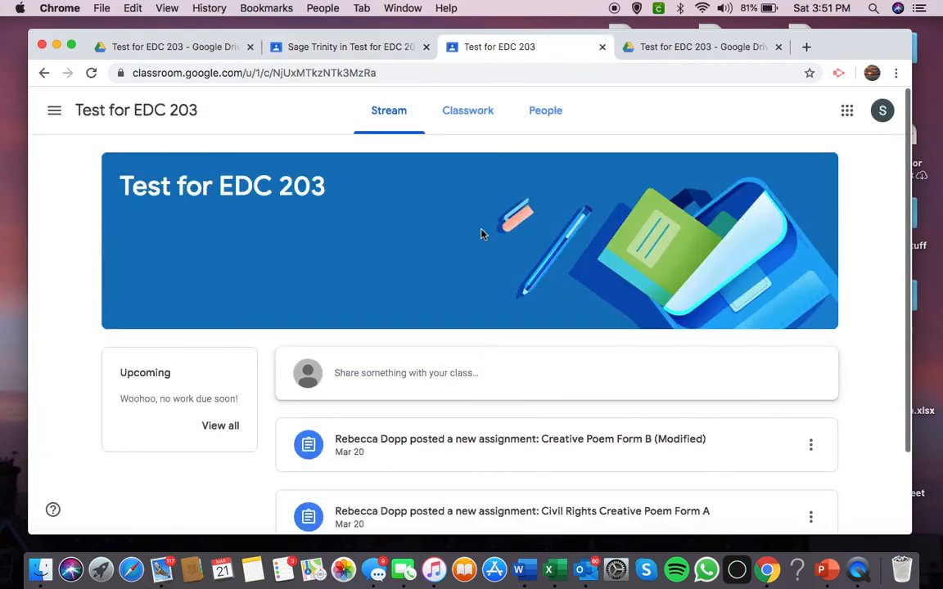
{"action": "scroll", "coordinate": [605, 373], "scroll_direction": "down", "scroll_amount": 2}
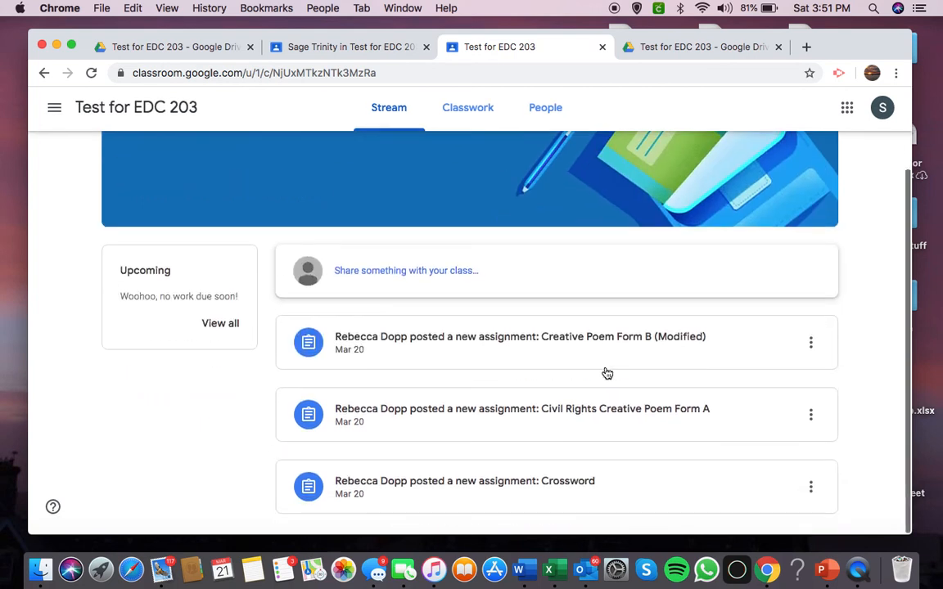
From the student account's Classwork page, open the student's own work list and expand Creative Poem Form B (Modified) to see its grade and comment.
{"action": "scroll", "coordinate": [603, 364], "scroll_direction": "up", "scroll_amount": 3}
{"action": "left_click", "coordinate": [471, 117]}
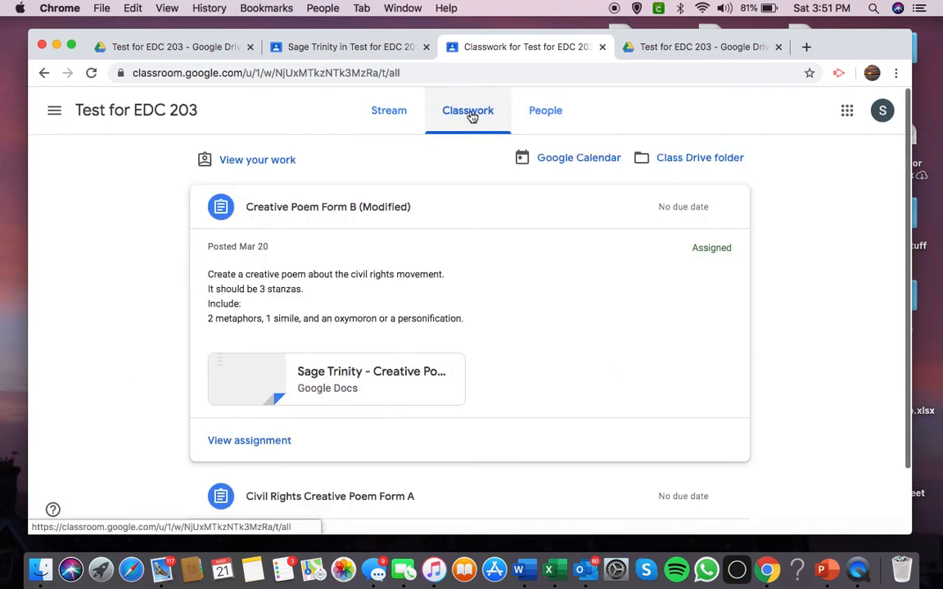
{"action": "left_click", "coordinate": [260, 160]}
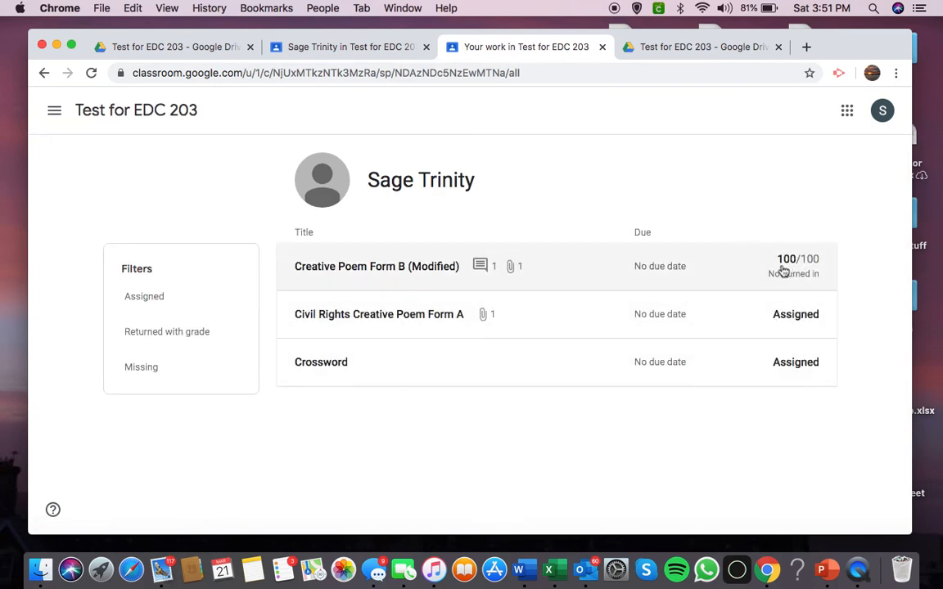
{"action": "left_click", "coordinate": [488, 270]}
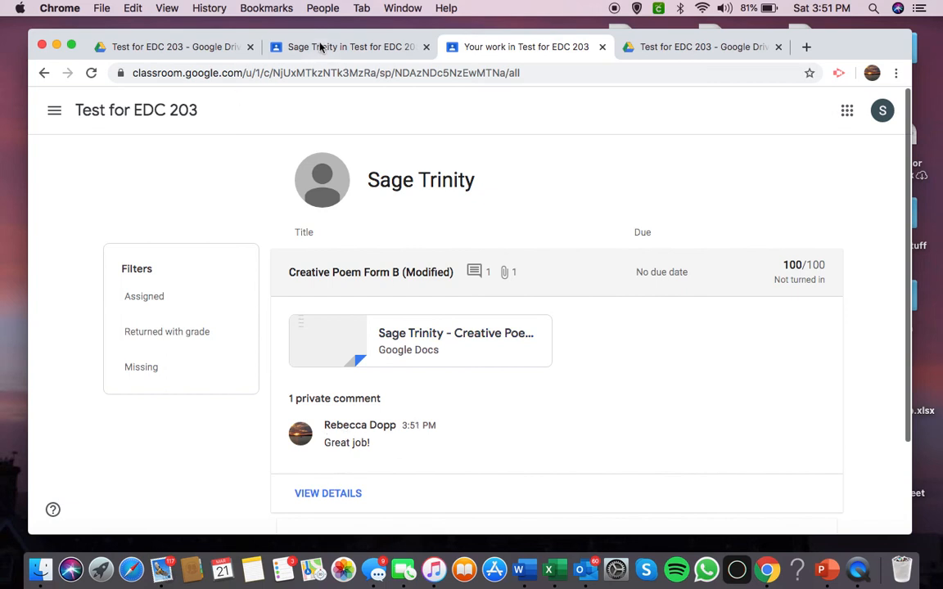
Filter the student's work by Assigned and by Returned with grade, and switch back to the teacher's overview of the student.
{"action": "left_click", "coordinate": [164, 299]}
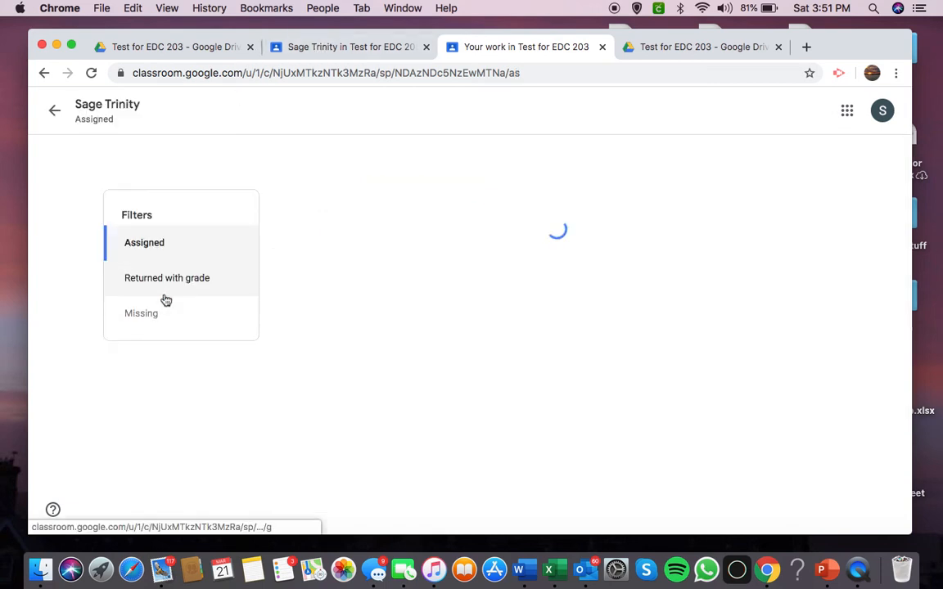
{"action": "left_click", "coordinate": [173, 282]}
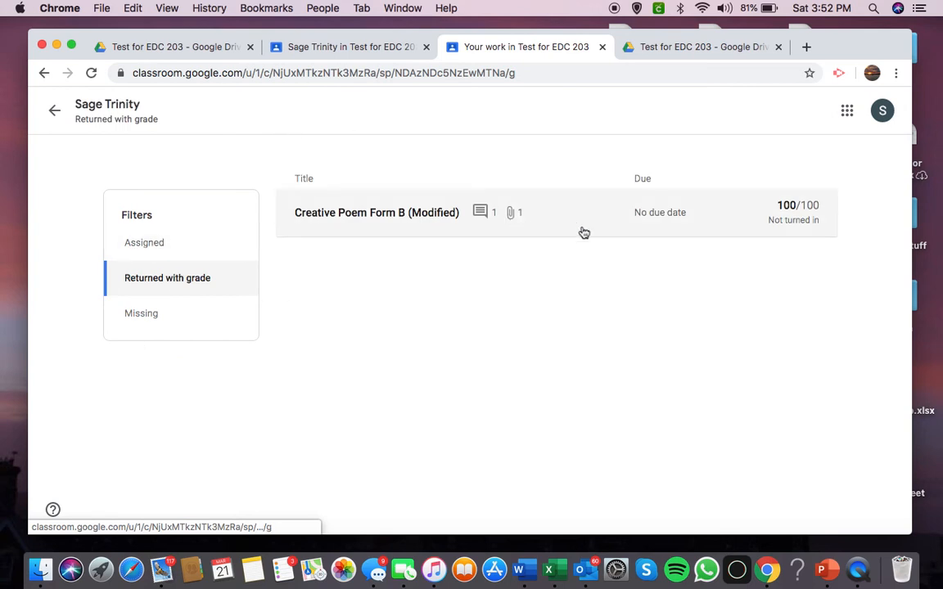
{"action": "left_click", "coordinate": [352, 47]}
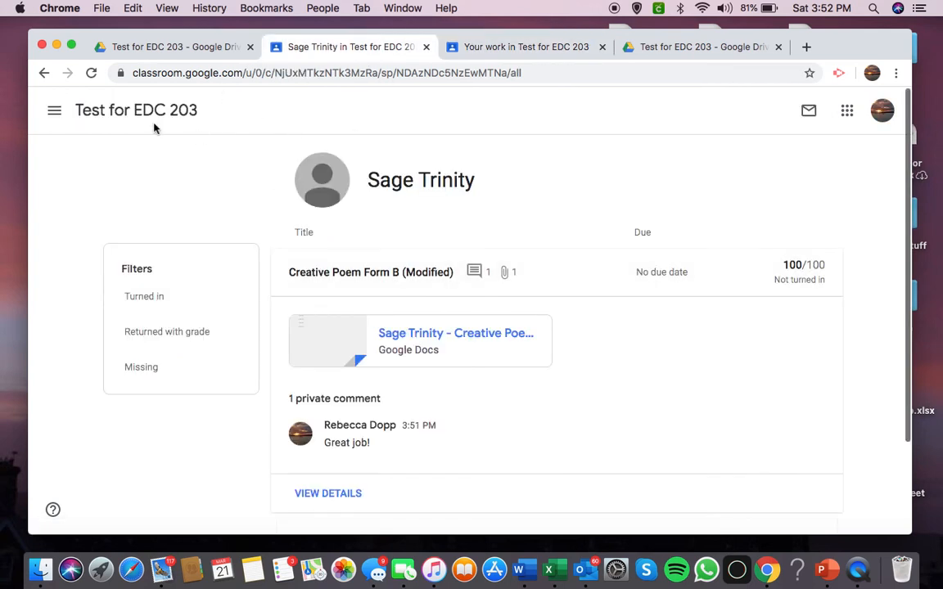
In the teacher's Test for EDC 203 Drive folder, open the Creative Poem Form B (Modified) folder and check the student's document there.
{"action": "left_click", "coordinate": [186, 48]}
{"action": "left_click", "coordinate": [343, 45]}
{"action": "left_click", "coordinate": [175, 45]}
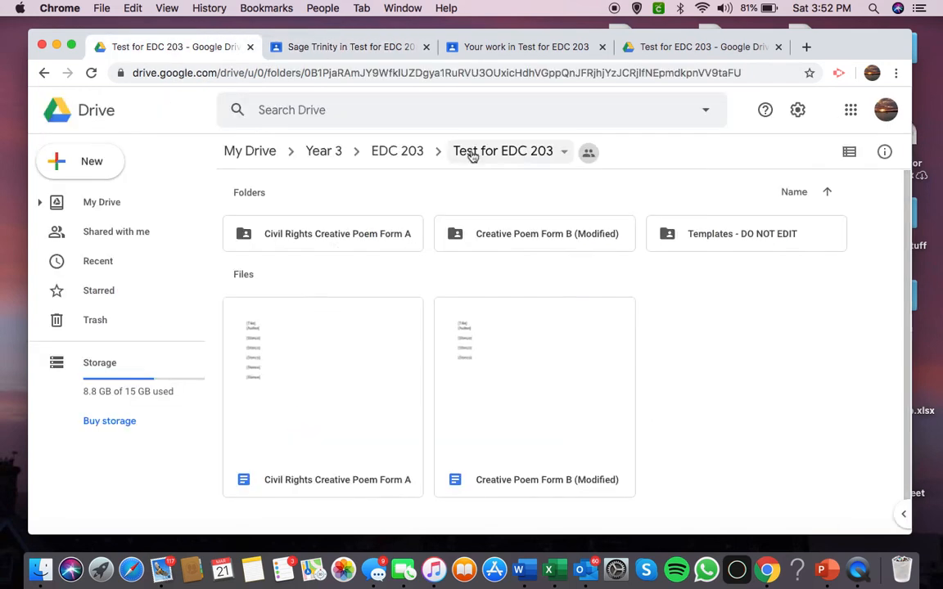
{"action": "double_click", "coordinate": [494, 246]}
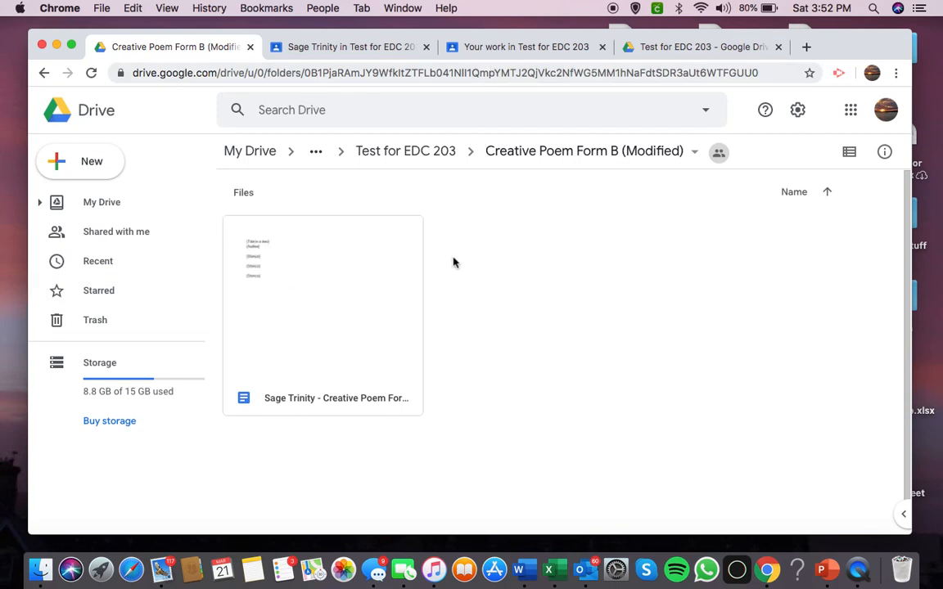
{"action": "left_click", "coordinate": [351, 273]}
{"action": "left_click", "coordinate": [472, 292]}
Compare the student's Drive class folder with the teacher's and check which parent folders the teacher's assignment folder sits in.
{"action": "left_click", "coordinate": [670, 47]}
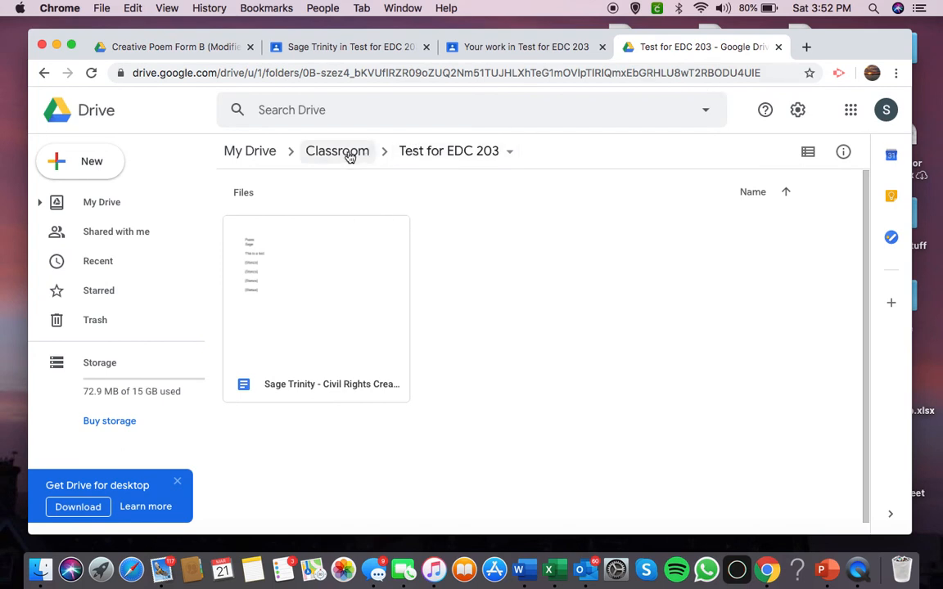
{"action": "left_click", "coordinate": [200, 49]}
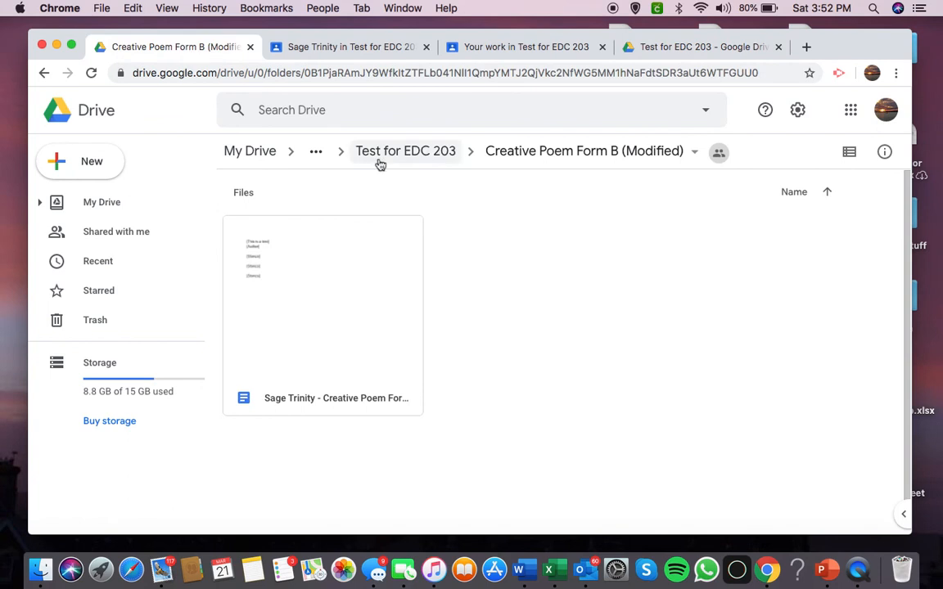
{"action": "left_click", "coordinate": [316, 154]}
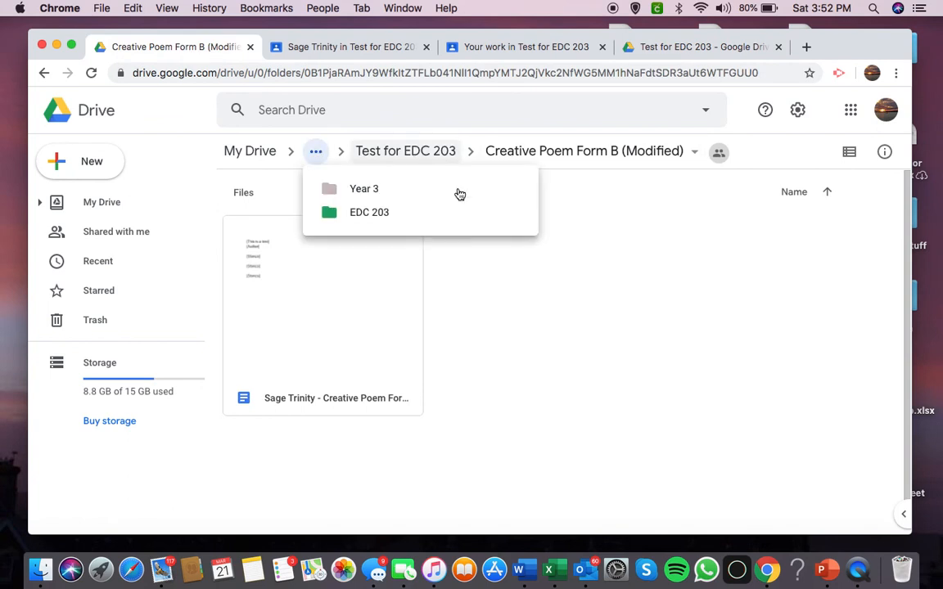
{"action": "left_click", "coordinate": [460, 255]}
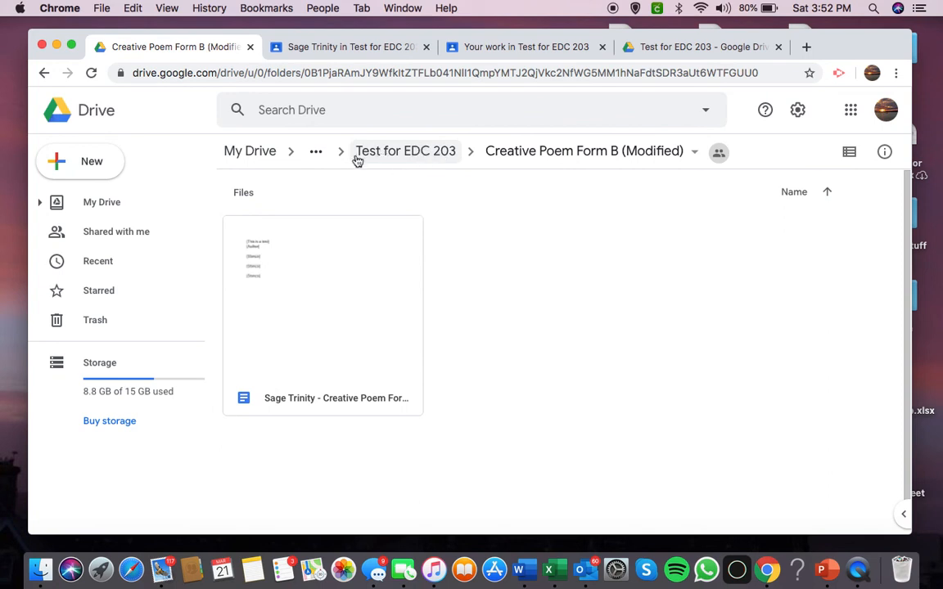
Compare the teacher's overview of the student with the student's own returned-work list, ending on the teacher's overview.
{"action": "left_click", "coordinate": [353, 45]}
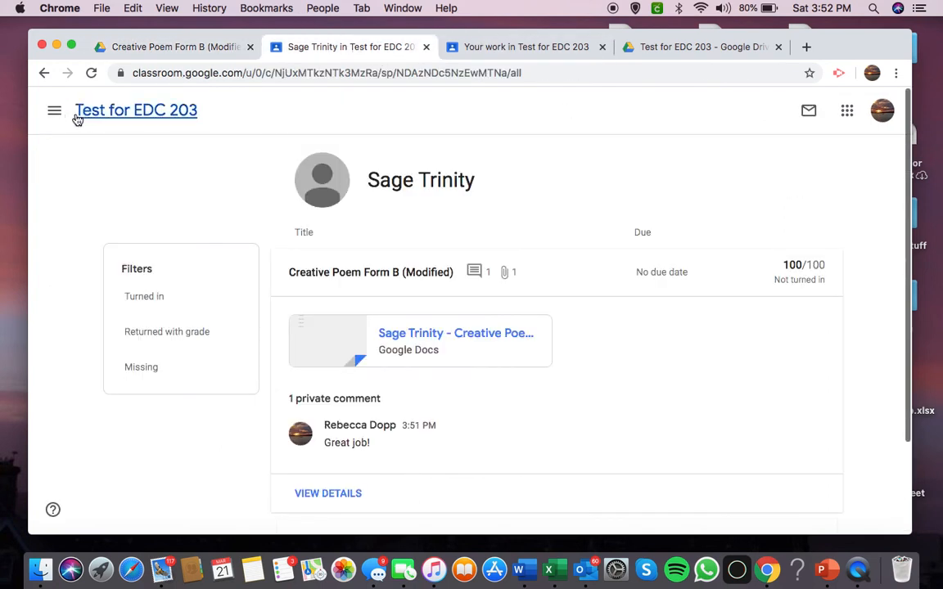
{"action": "left_click", "coordinate": [510, 47]}
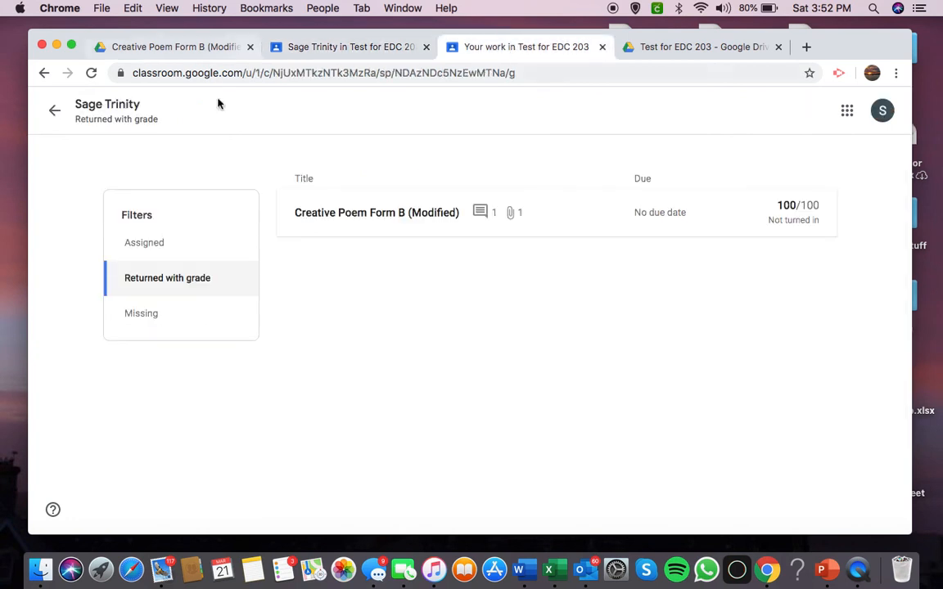
{"action": "left_click", "coordinate": [343, 48]}
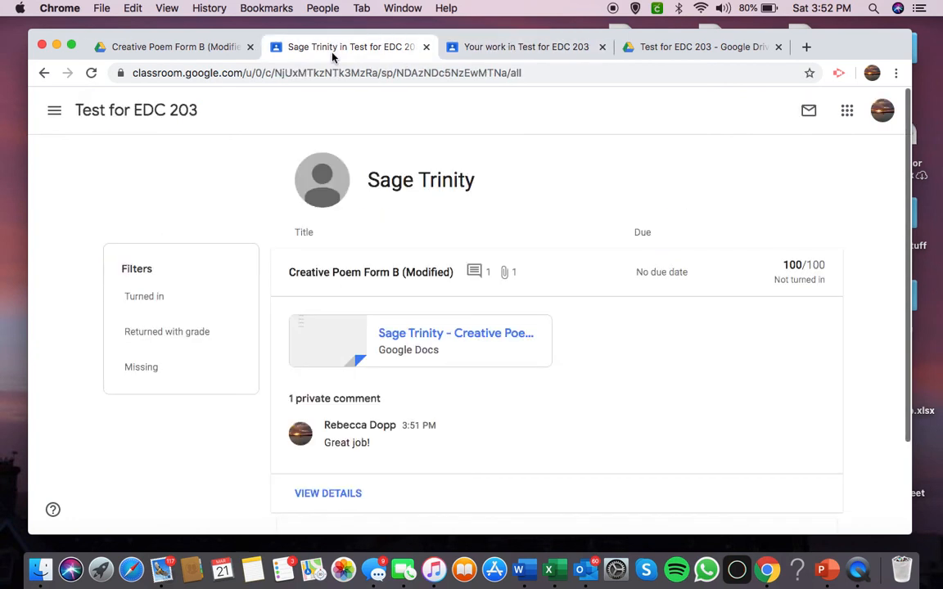
Open the teacher's Test for EDC 203 class page, look through its stream of assignments, and open the class gradebook.
{"action": "left_click", "coordinate": [102, 118]}
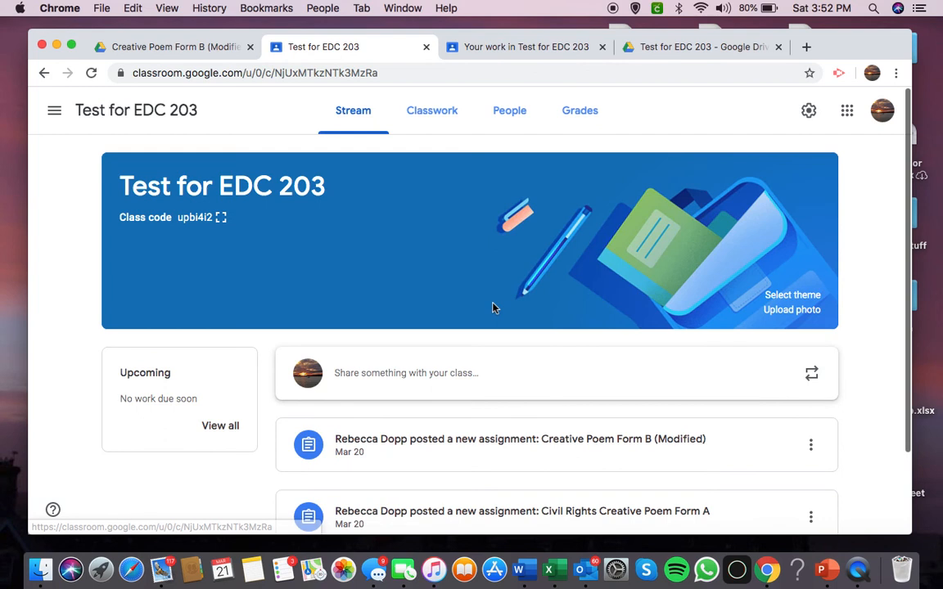
{"action": "scroll", "coordinate": [495, 310], "scroll_direction": "down", "scroll_amount": 3}
{"action": "scroll", "coordinate": [492, 310], "scroll_direction": "up", "scroll_amount": 3}
{"action": "scroll", "coordinate": [493, 307], "scroll_direction": "down", "scroll_amount": 1}
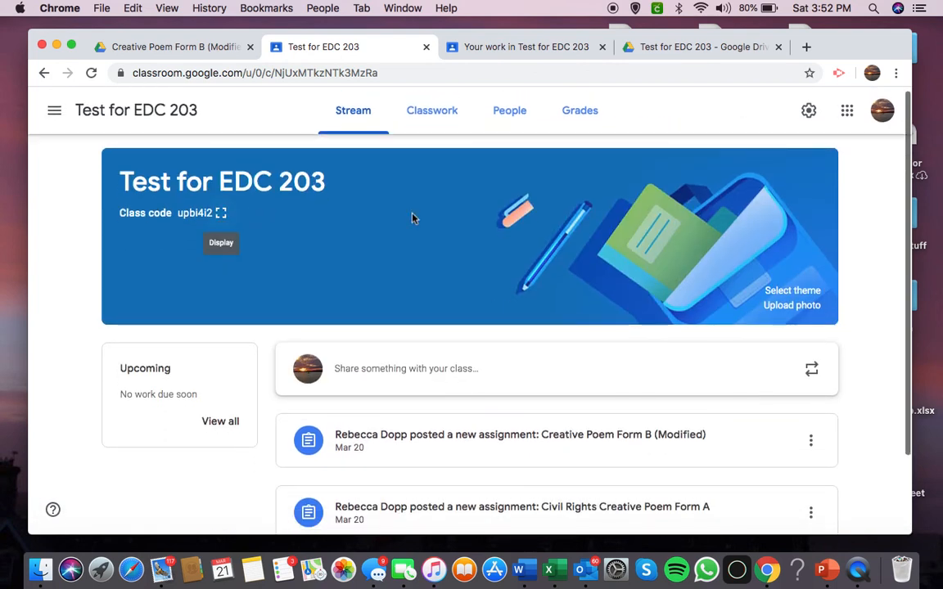
{"action": "scroll", "coordinate": [533, 187], "scroll_direction": "down", "scroll_amount": 3}
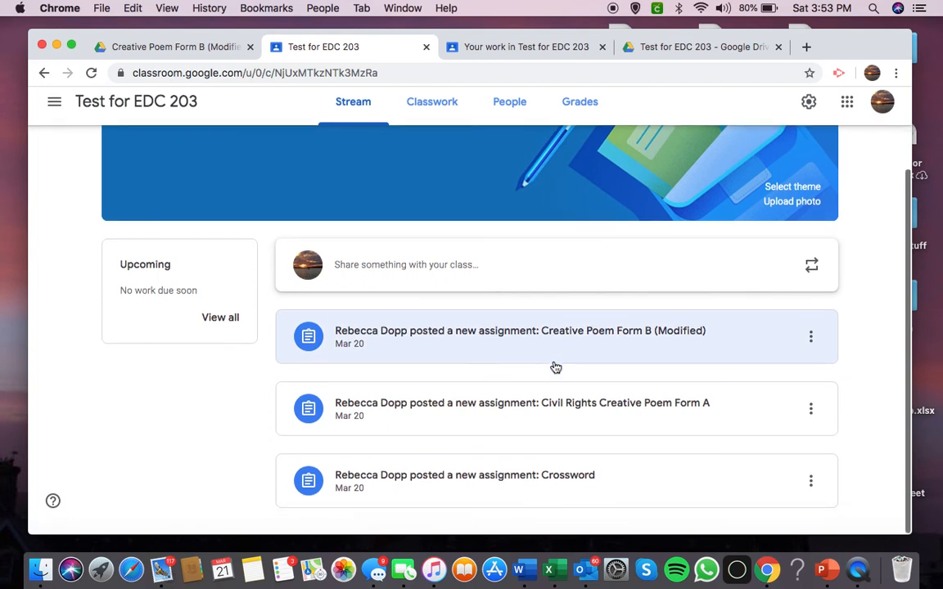
{"action": "scroll", "coordinate": [555, 367], "scroll_direction": "up", "scroll_amount": 3}
{"action": "scroll", "coordinate": [554, 368], "scroll_direction": "down", "scroll_amount": 3}
{"action": "scroll", "coordinate": [554, 368], "scroll_direction": "up", "scroll_amount": 3}
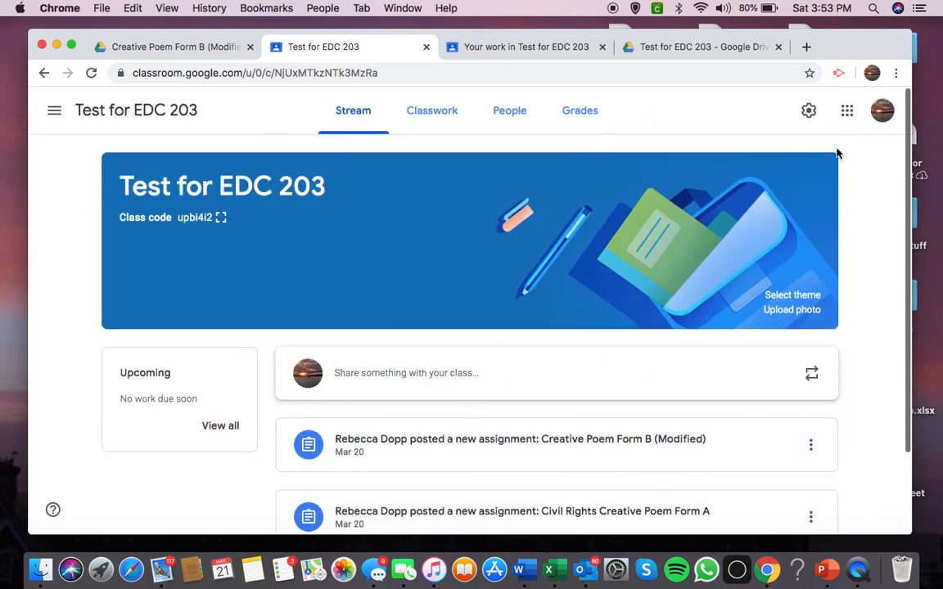
{"action": "left_click", "coordinate": [591, 118]}
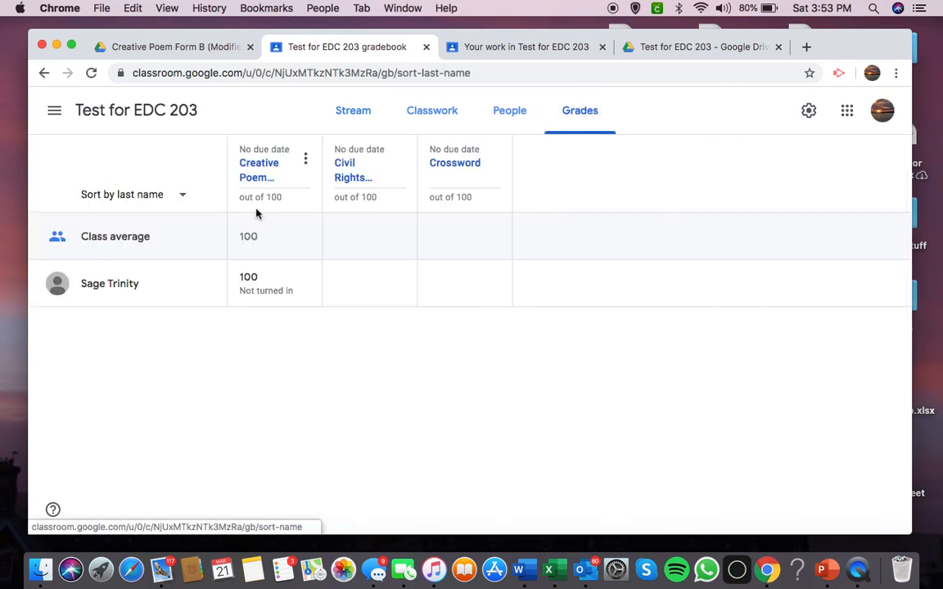